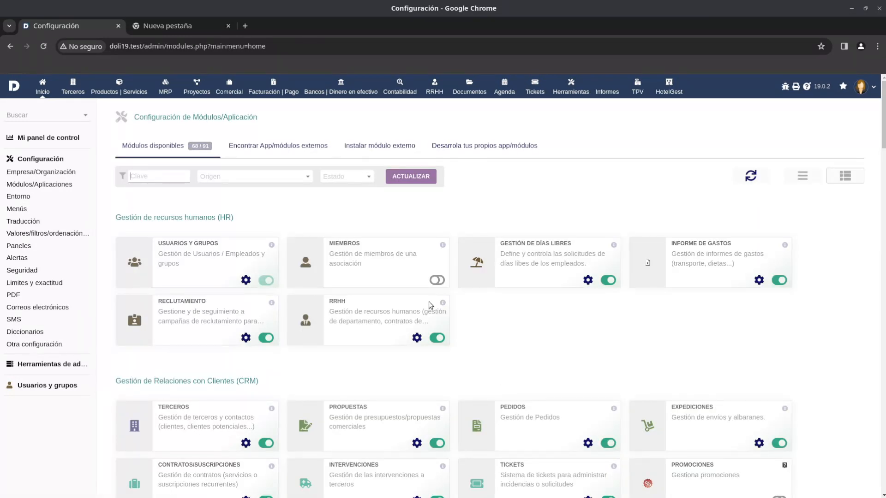
# Filter the available modules by the keyword doc2 to locate the Doc 2 Project module.
pyautogui.click(165, 175)
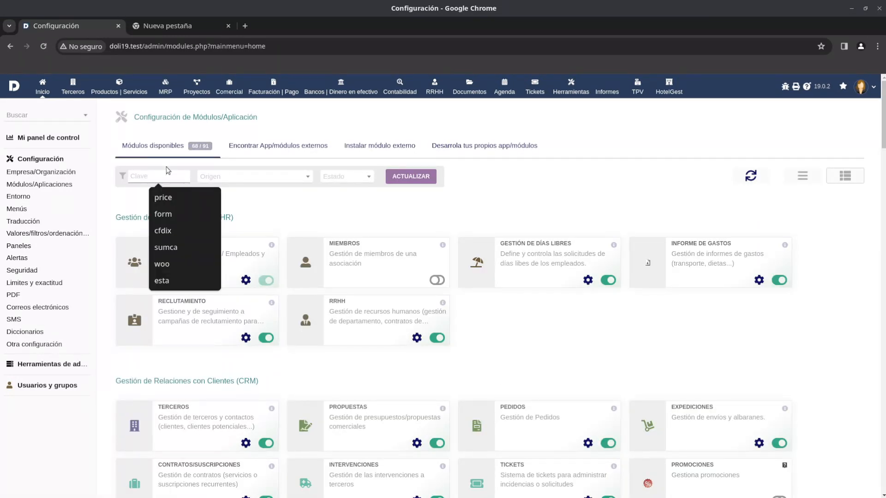
pyautogui.write('doc2')
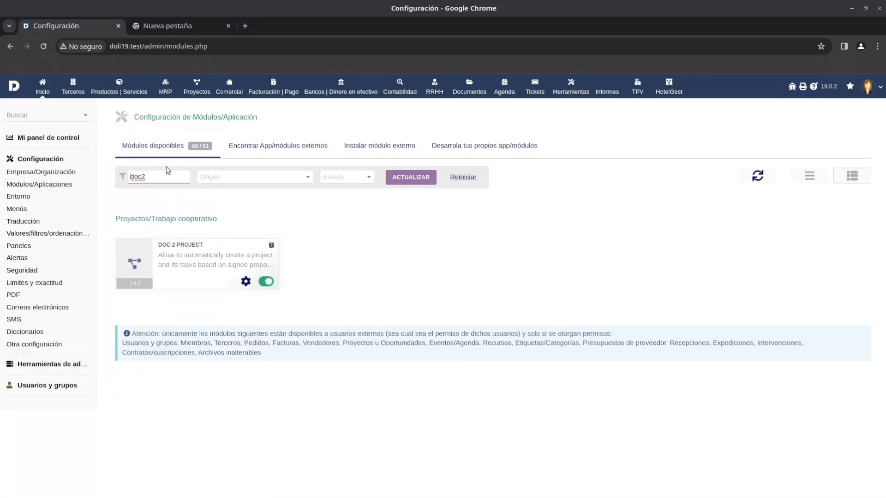
pyautogui.moveTo(158, 245); pyautogui.dragTo(199, 244)
# Filter the modules by the keyword tit and open the settings of the Subtotal module.
pyautogui.doubleClick(160, 177)
pyautogui.write('tit')
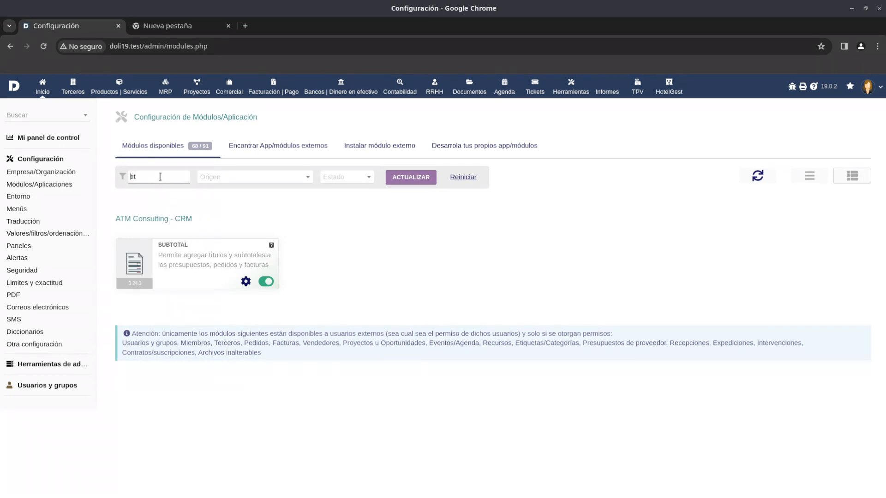
pyautogui.moveTo(161, 246); pyautogui.dragTo(192, 249)
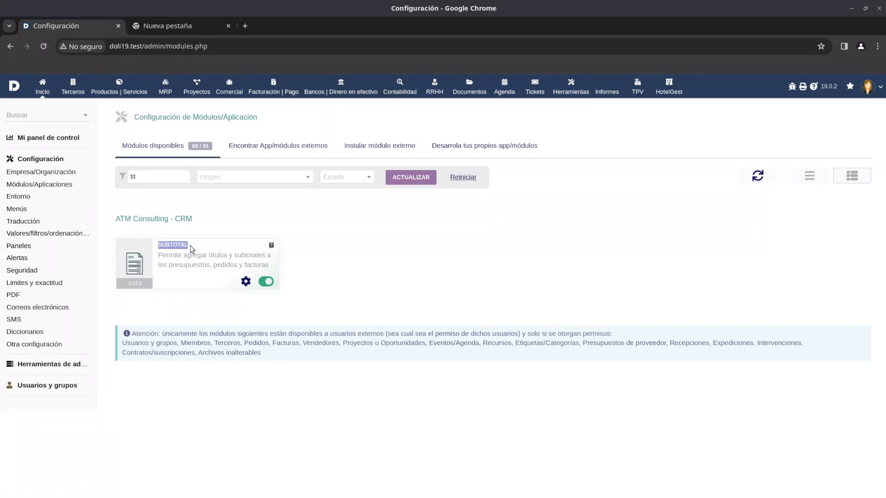
pyautogui.click(177, 271)
pyautogui.click(245, 282)
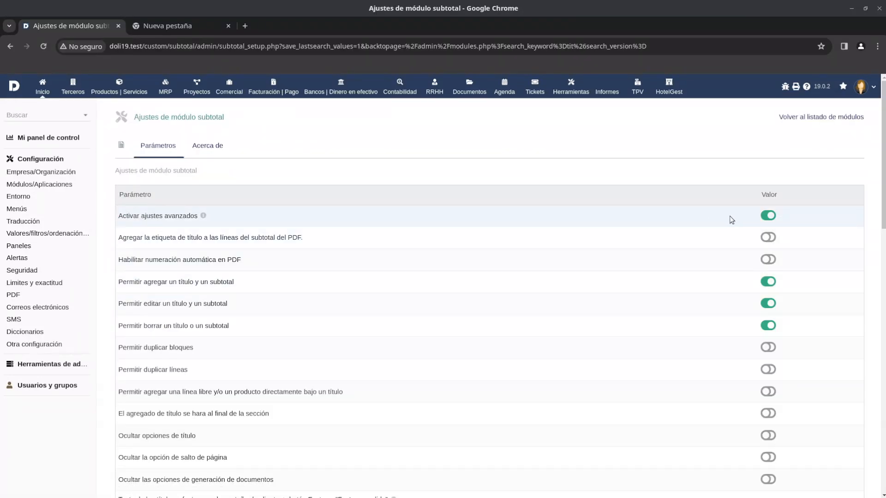
# Check the permissions for adding, editing and deleting titles and subtotals, and try switching Permitir duplicar bloques on and off.
pyautogui.moveTo(148, 282); pyautogui.dragTo(245, 279)
pyautogui.moveTo(129, 304); pyautogui.dragTo(240, 305)
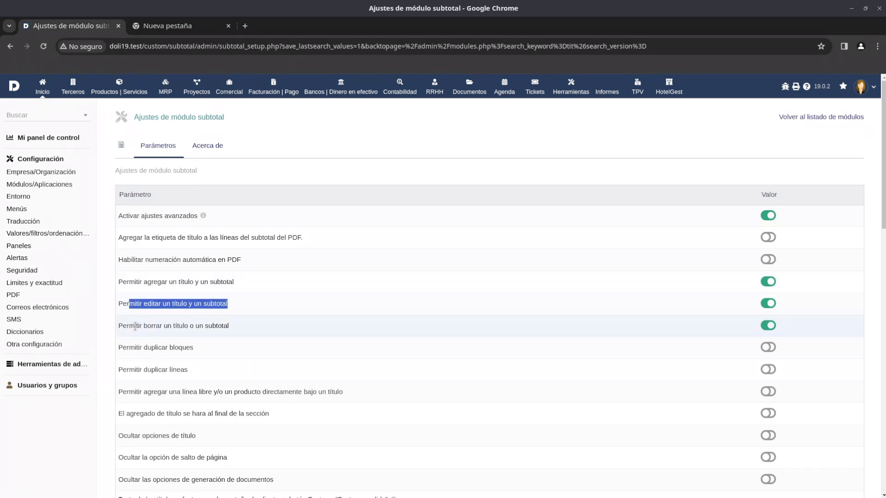
pyautogui.moveTo(116, 330); pyautogui.dragTo(251, 326)
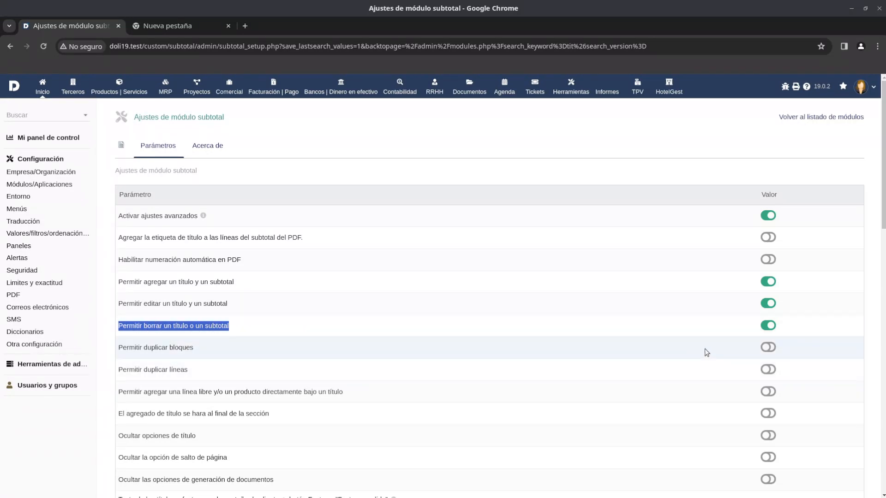
pyautogui.click(768, 348)
pyautogui.click(770, 349)
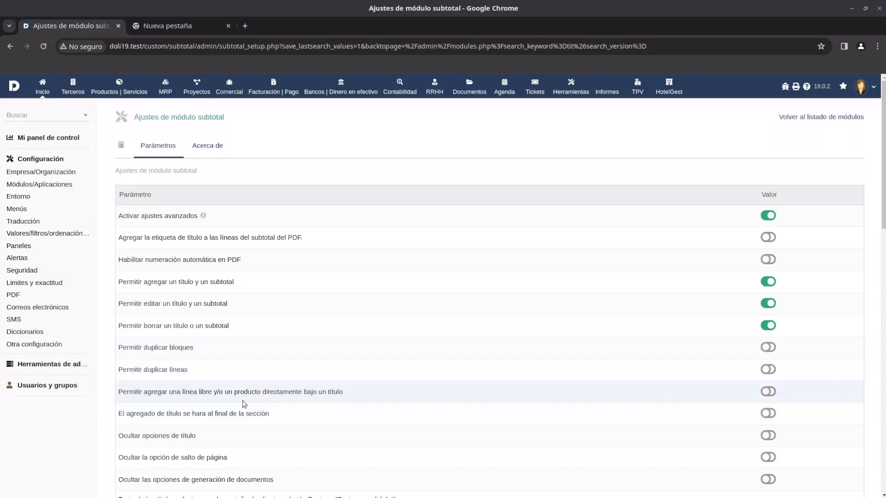
# Enable the option Permitir agregar una línea libre y/o un producto directamente bajo un título.
pyautogui.moveTo(190, 394); pyautogui.dragTo(354, 399)
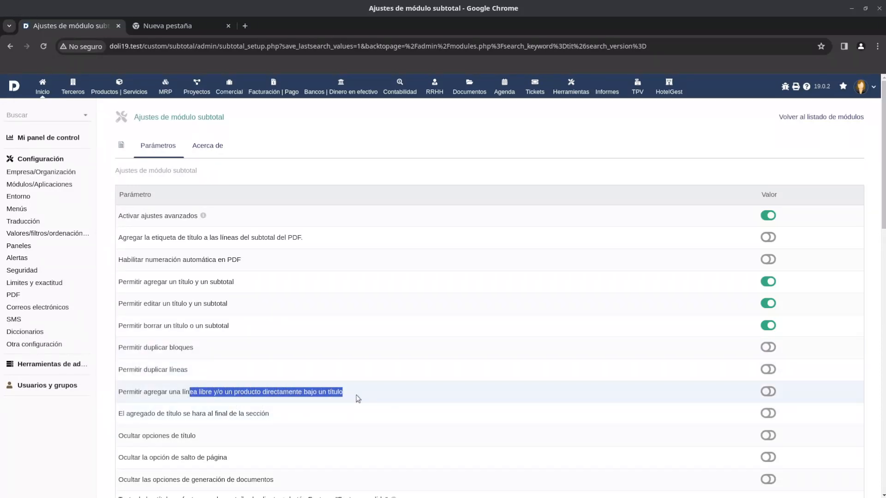
pyautogui.click(778, 393)
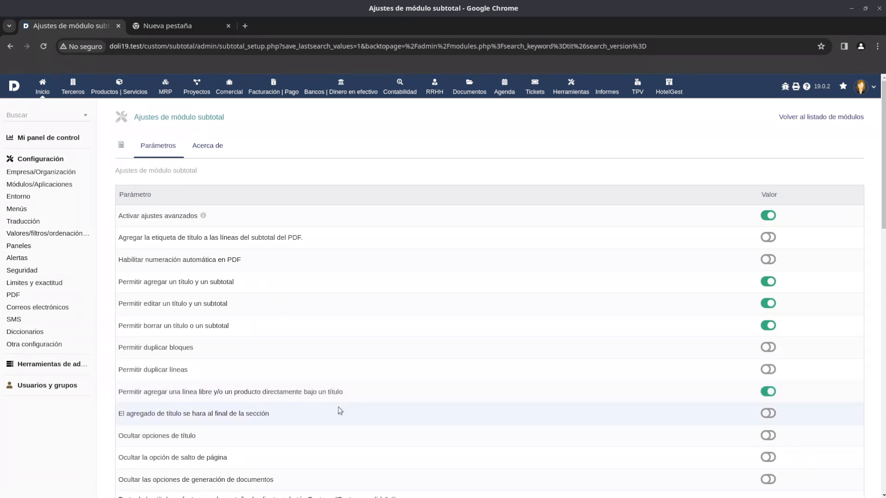
# Review the remaining Subtotal module parameters and open the parameters for editing.
pyautogui.scroll(-2, 327, 418)
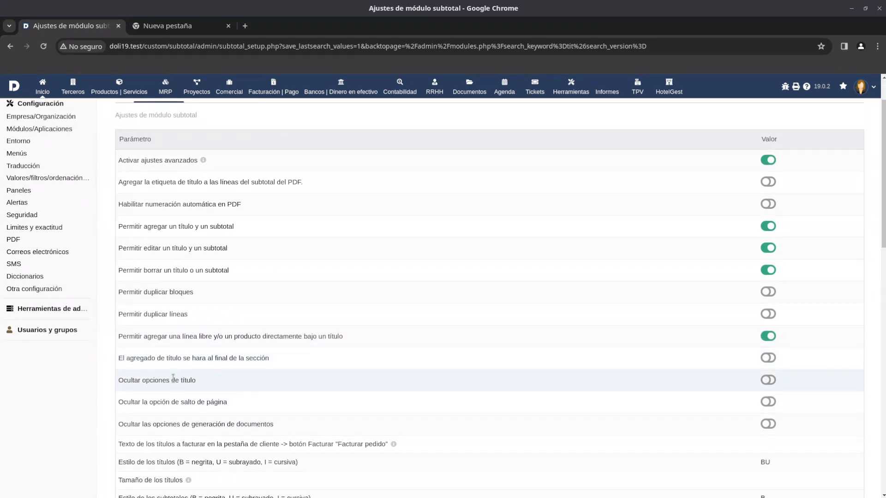
pyautogui.scroll(-2, 240, 411)
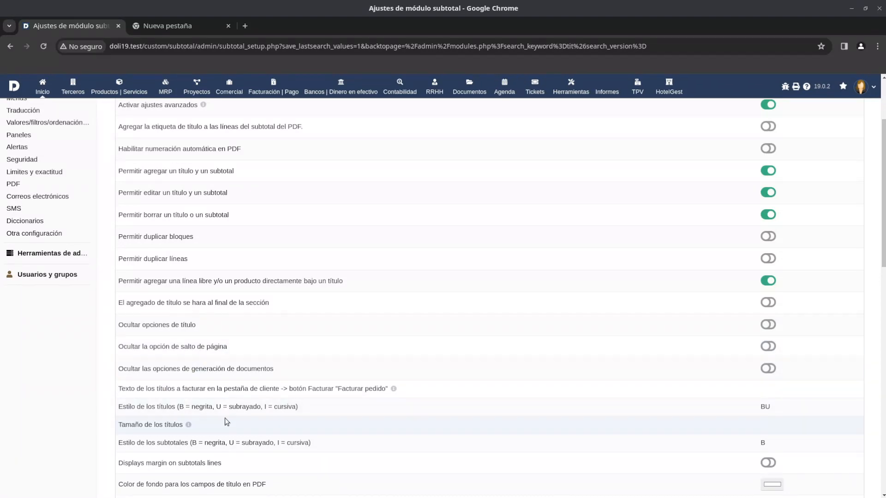
pyautogui.scroll(-7, 233, 397)
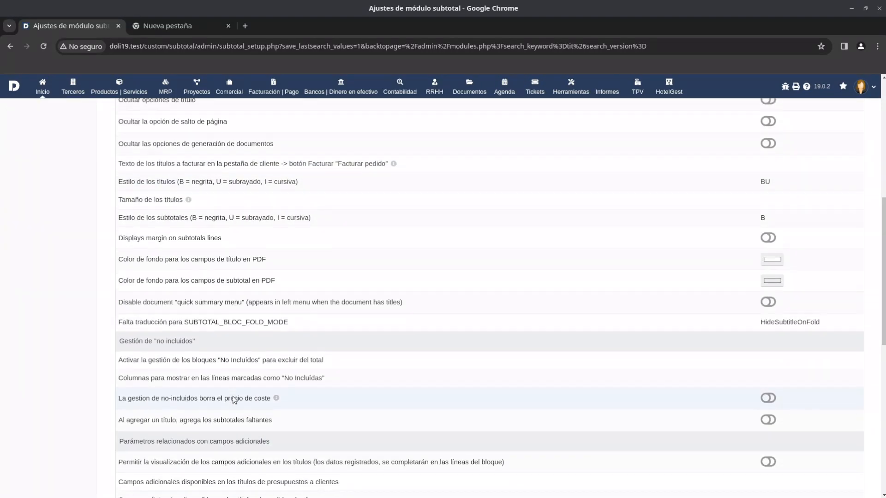
pyautogui.scroll(-7, 233, 398)
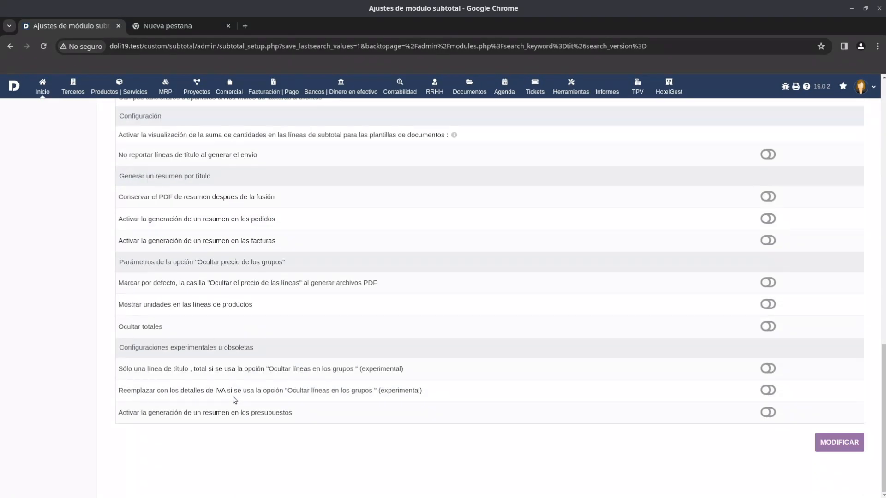
pyautogui.scroll(8, 233, 398)
pyautogui.scroll(-8, 737, 370)
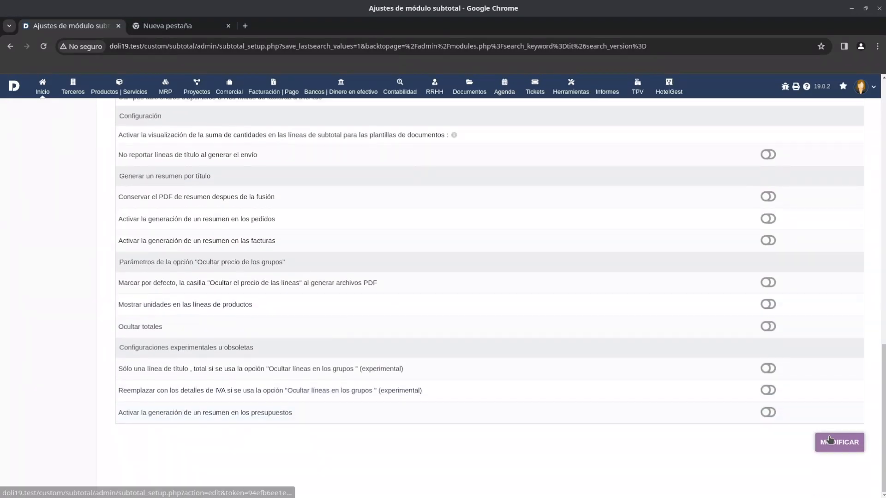
pyautogui.click(833, 443)
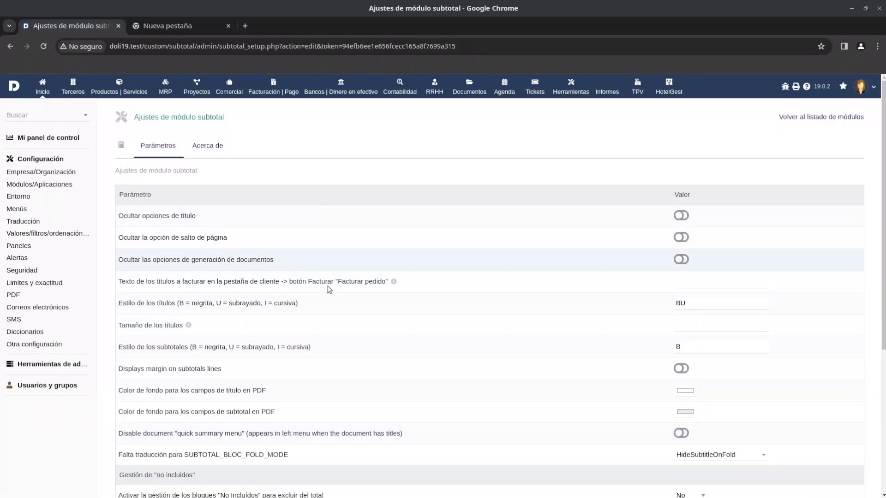
# Open the list of commercial proposals (Cotizaciones comerciales) in the commercial area.
pyautogui.click(231, 90)
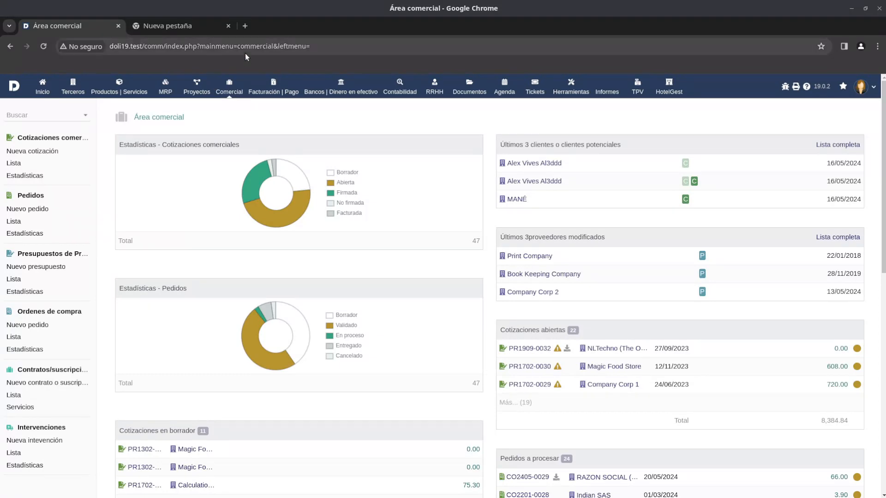
pyautogui.click(14, 163)
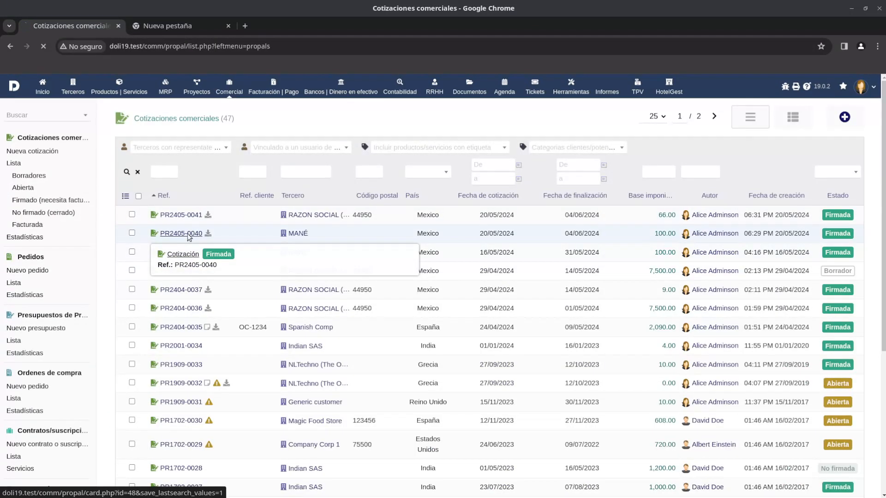
pyautogui.click(185, 233)
pyautogui.scroll(-5, 300, 253)
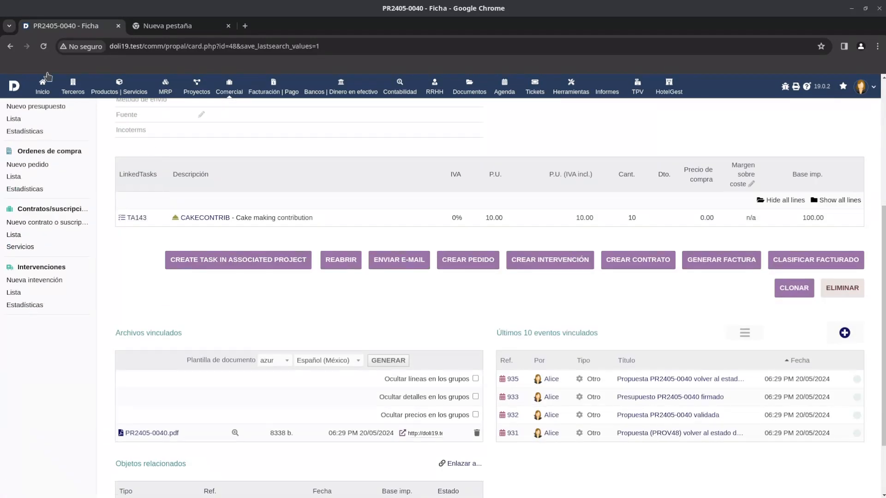
pyautogui.click(10, 46)
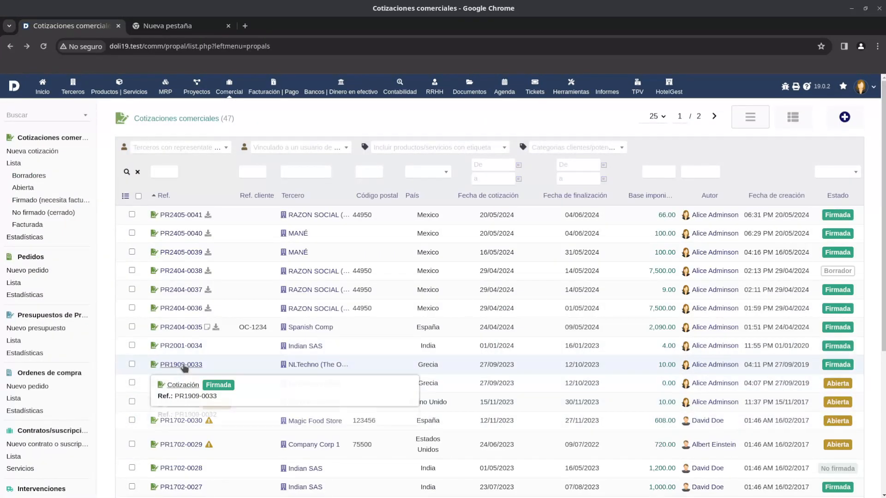
# Open the signed proposal PR1909-0033 and clone it for the same third party.
pyautogui.click(184, 364)
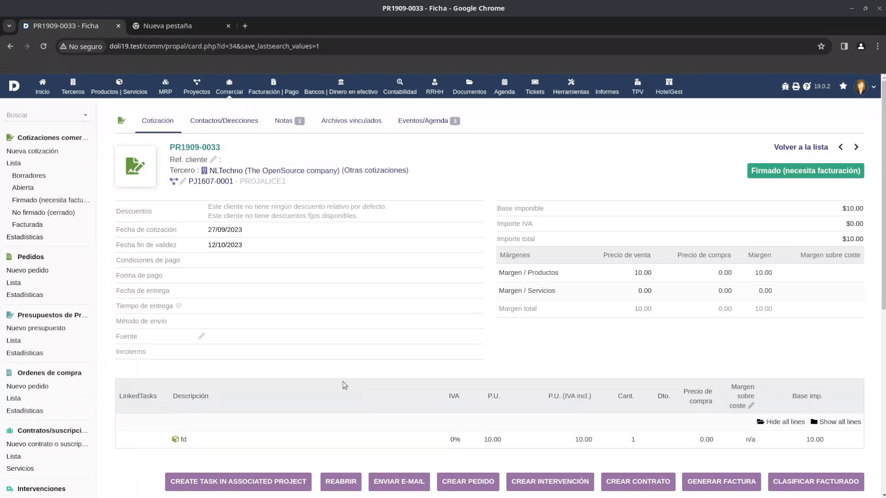
pyautogui.scroll(-2, 370, 355)
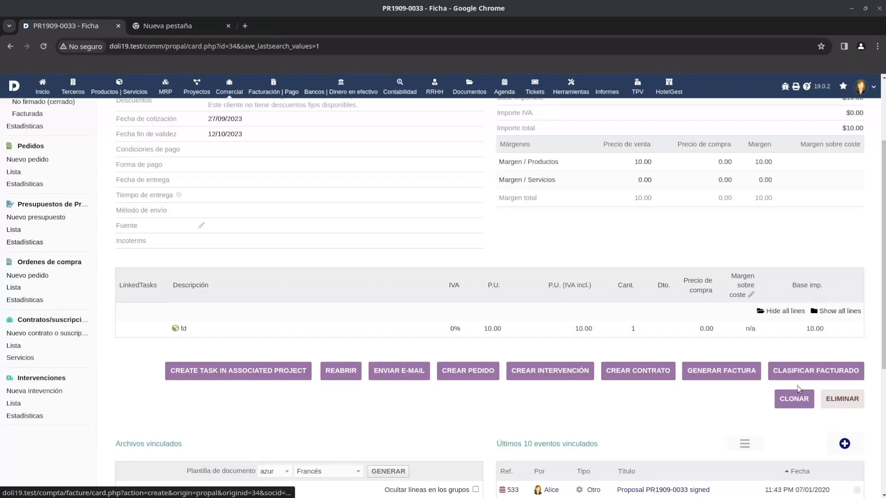
pyautogui.click(805, 406)
pyautogui.click(510, 327)
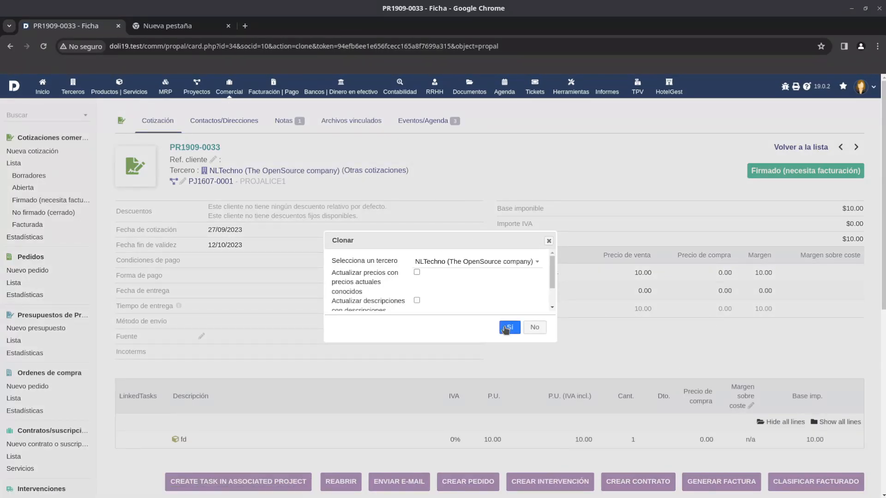
# Delete the fd line from the cloned draft proposal and confirm the deletion.
pyautogui.scroll(-4, 483, 365)
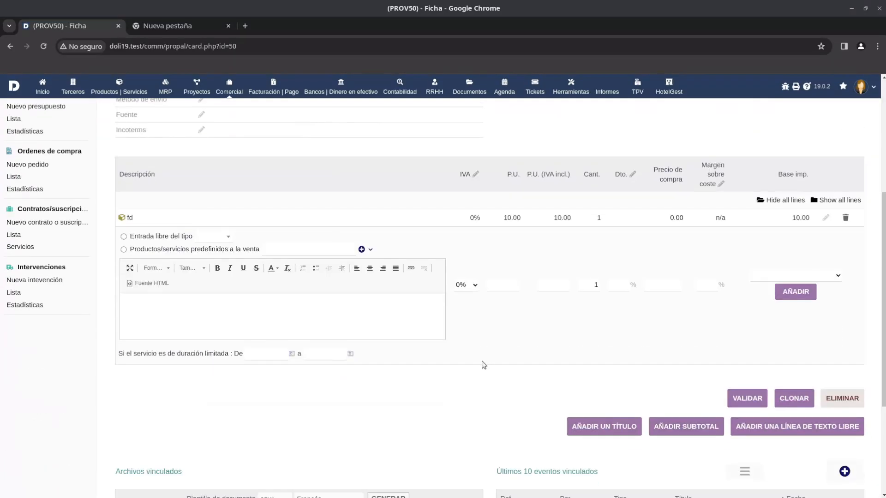
pyautogui.click(845, 218)
pyautogui.click(510, 321)
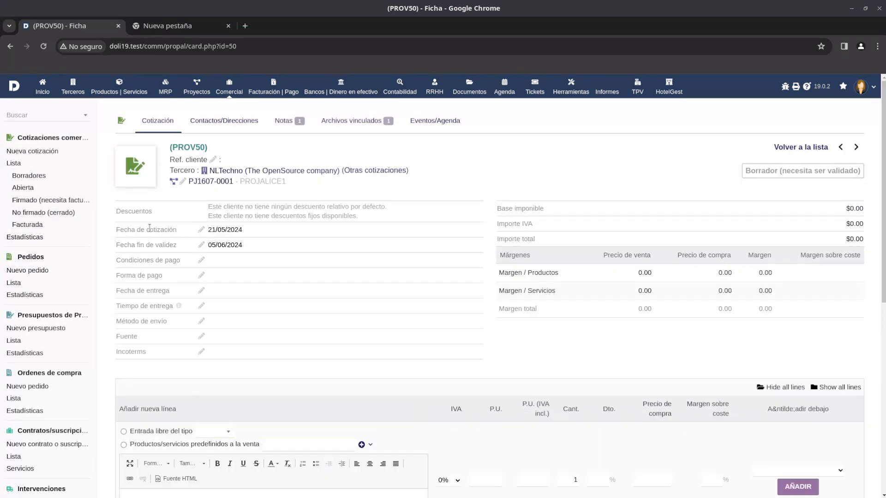
# Start a free-entry line of type Servicio with the description "Servicio de Desarrollo de la base de datos".
pyautogui.click(224, 434)
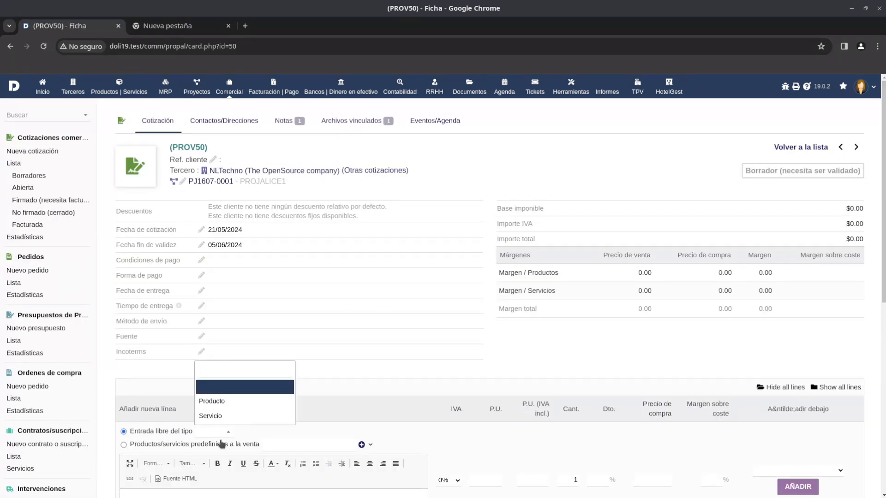
pyautogui.click(228, 417)
pyautogui.scroll(-2, 247, 416)
pyautogui.write('Ser')
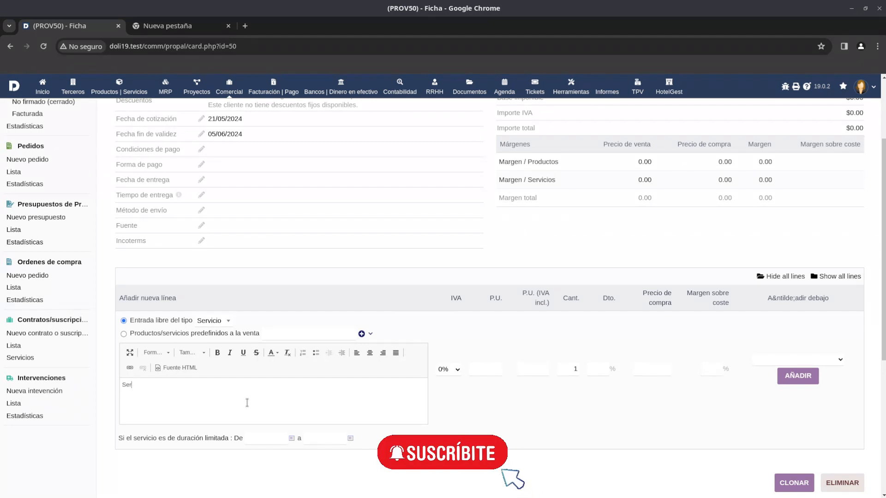
pyautogui.write('vicio de Desarrollo de la base de datos')
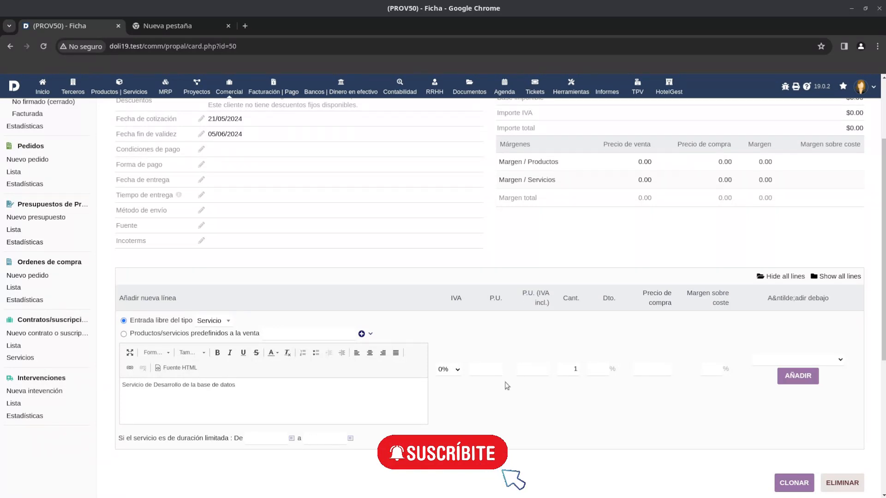
# Set the database development line's unit price to 20 and quantity to 6, and add it to the proposal.
pyautogui.click(488, 369)
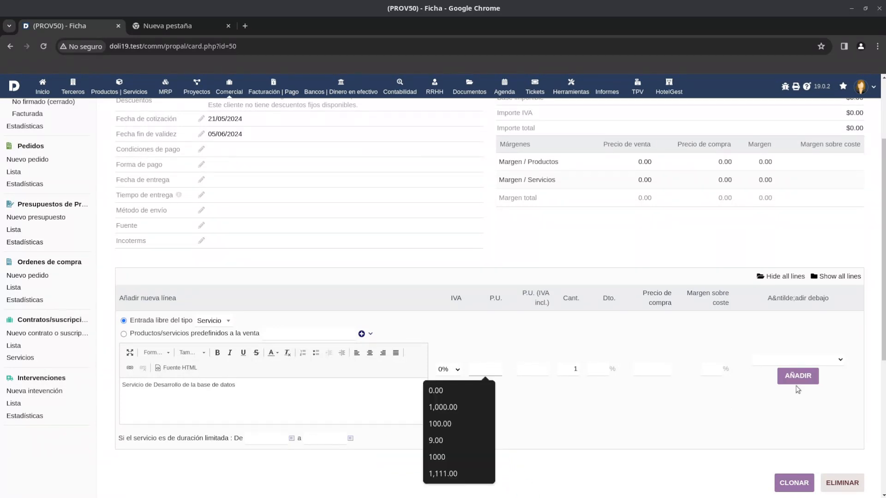
pyautogui.write('20')
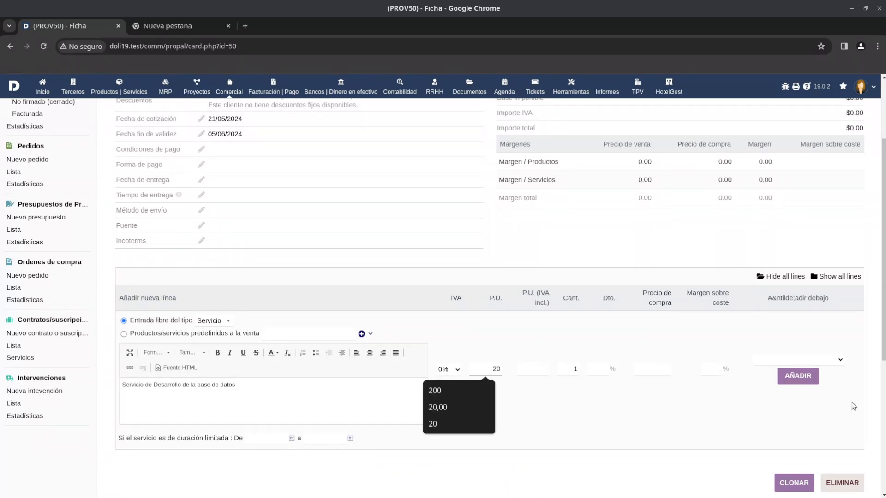
pyautogui.click(572, 370)
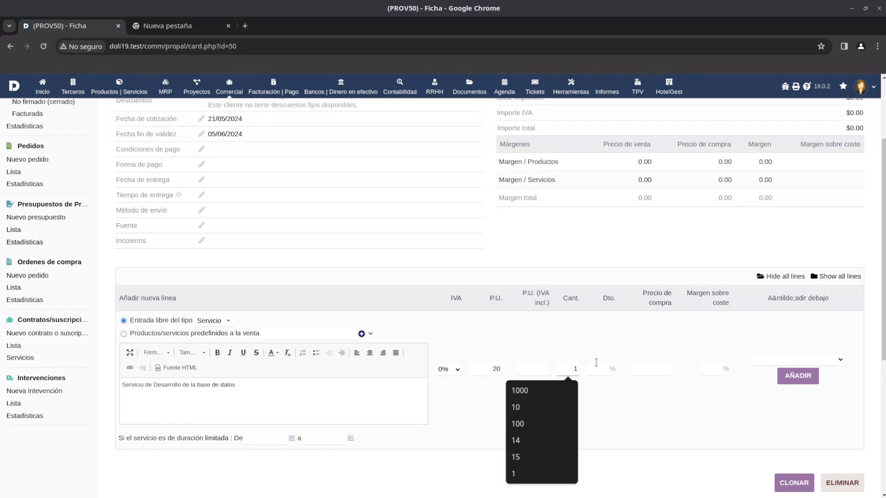
pyautogui.press('BackSpace')
pyautogui.write('6')
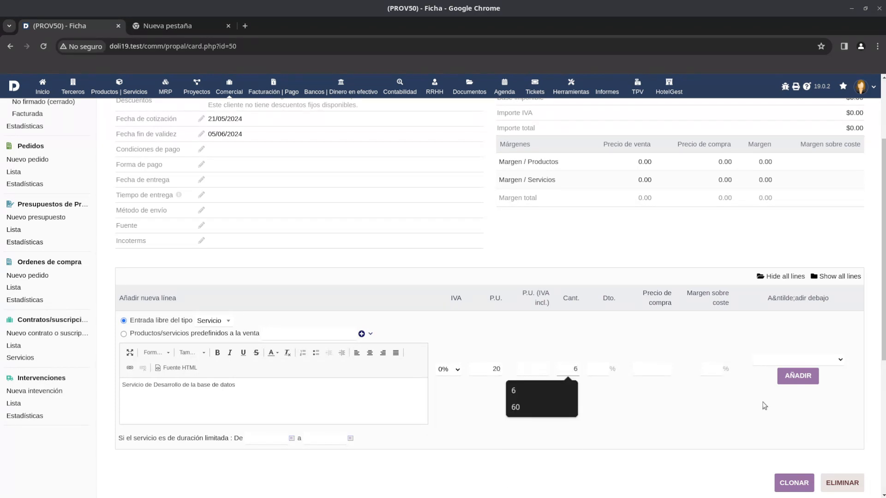
pyautogui.click(803, 377)
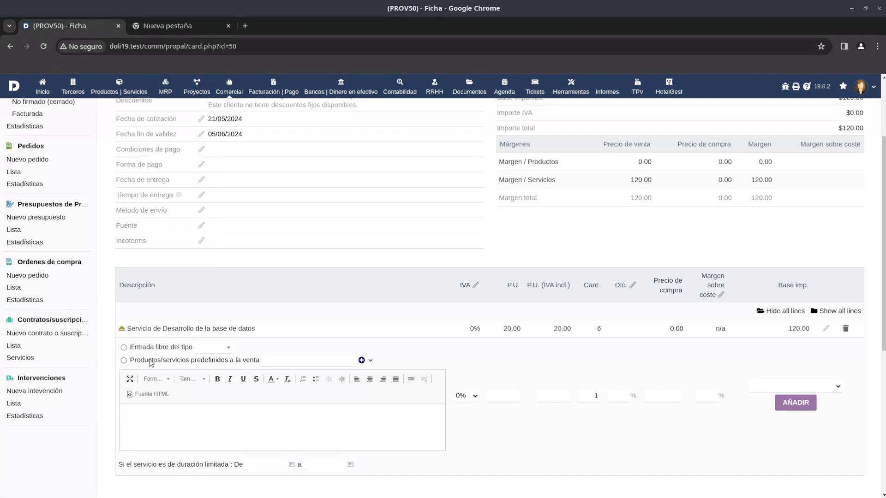
# Add a free-entry Servicio line described as "Servicio de alojamiento de la base de datos" with a unit price of 15.
pyautogui.click(228, 349)
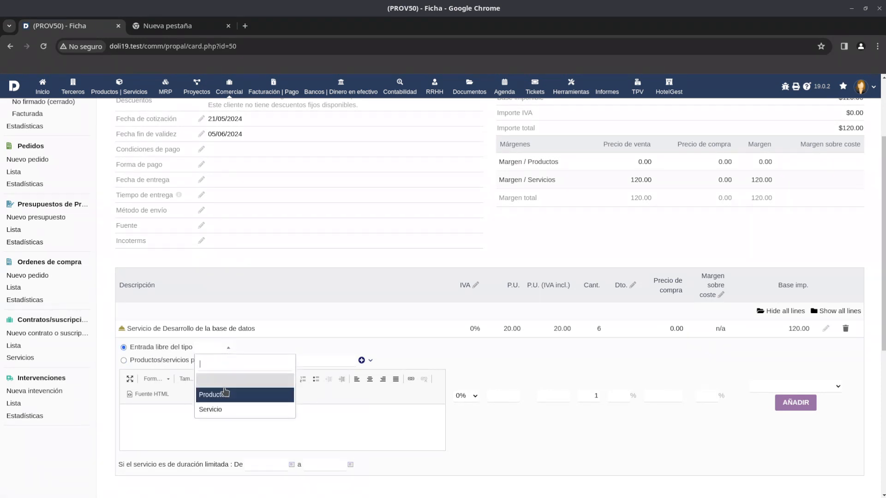
pyautogui.click(222, 411)
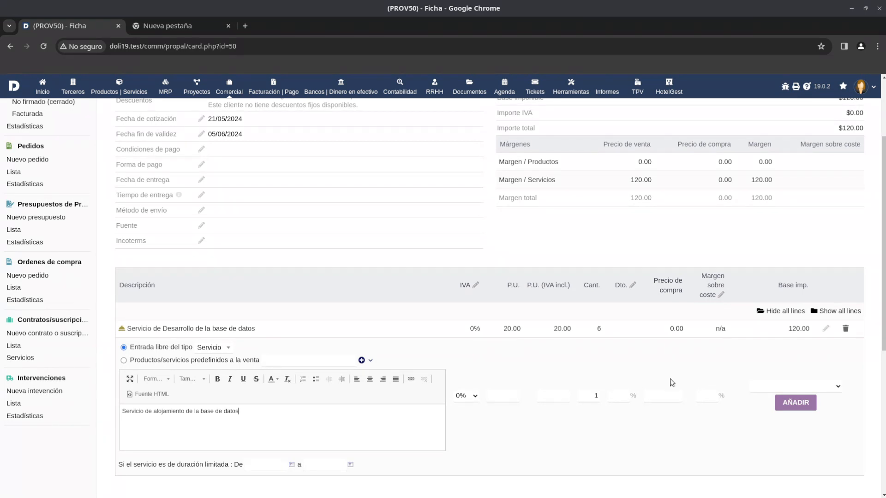
pyautogui.click(513, 395)
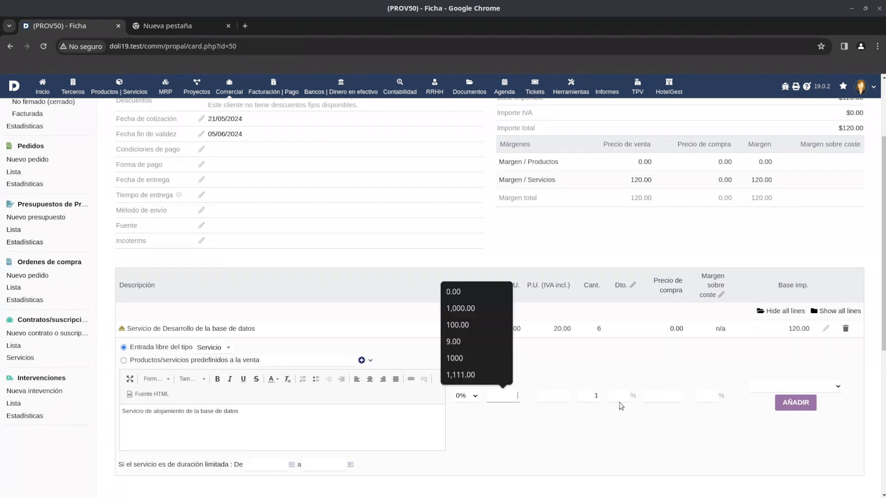
pyautogui.write('15')
pyautogui.click(792, 403)
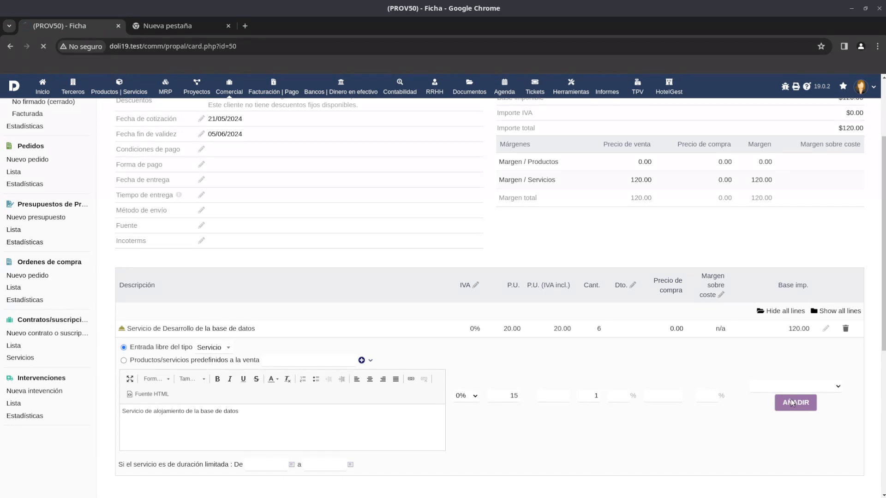
pyautogui.moveTo(264, 334); pyautogui.dragTo(125, 330)
pyautogui.moveTo(279, 351); pyautogui.dragTo(126, 347)
# Validate the draft proposal, confirm the validation, and open a preview of its generated PDF.
pyautogui.scroll(-3, 669, 369)
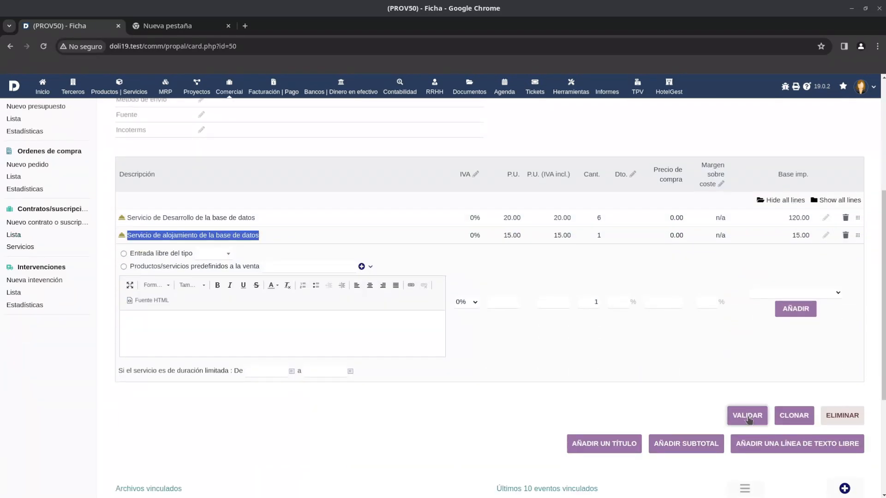
pyautogui.click(748, 415)
pyautogui.click(515, 324)
pyautogui.scroll(-3, 296, 395)
pyautogui.scroll(-3, 297, 395)
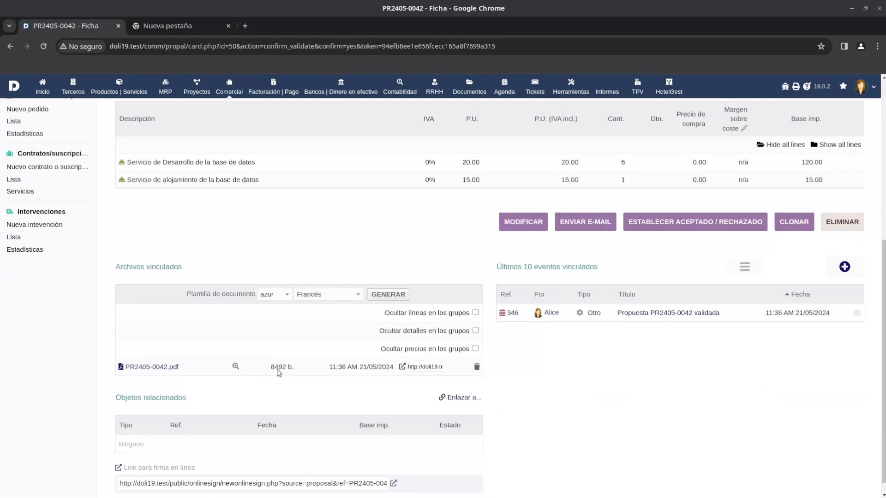
pyautogui.click(235, 367)
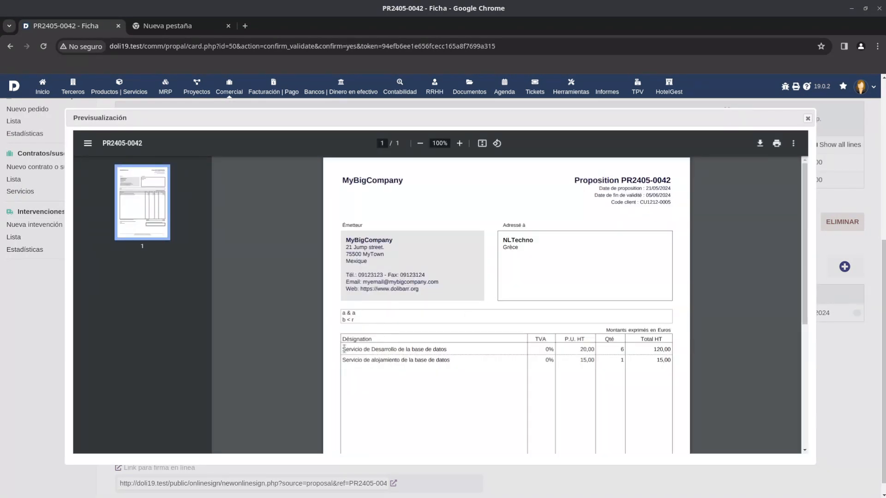
# Examine how the development and hosting service lines, their prices, quantities and totals are laid out in the PDF preview.
pyautogui.moveTo(344, 347); pyautogui.dragTo(373, 364)
pyautogui.click(466, 357)
pyautogui.moveTo(344, 352); pyautogui.dragTo(445, 346)
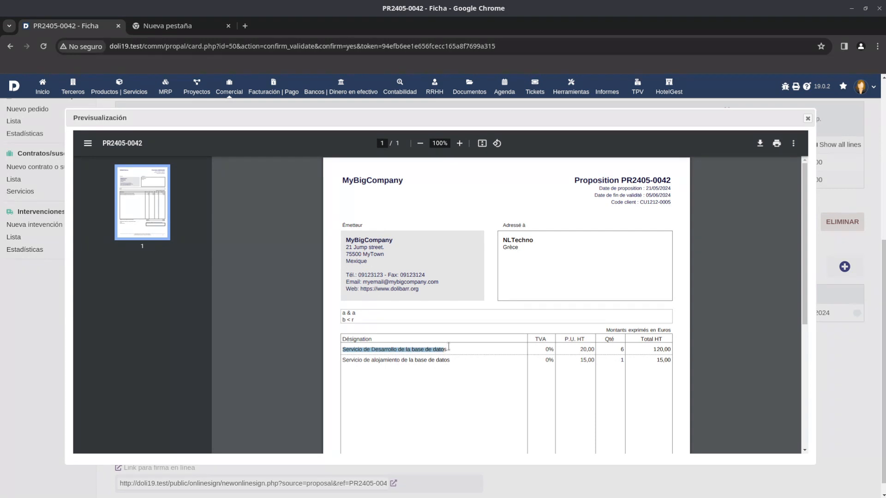
pyautogui.moveTo(545, 347); pyautogui.dragTo(651, 354)
pyautogui.click(621, 351)
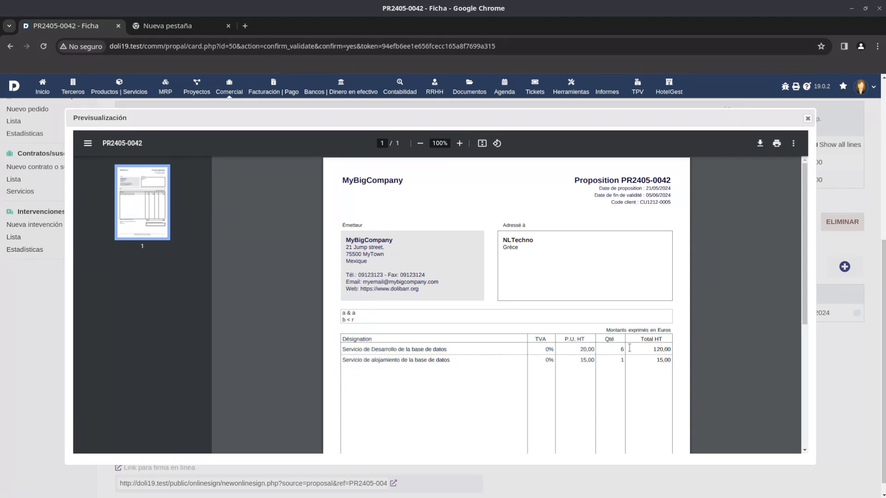
pyautogui.moveTo(396, 361); pyautogui.dragTo(671, 360)
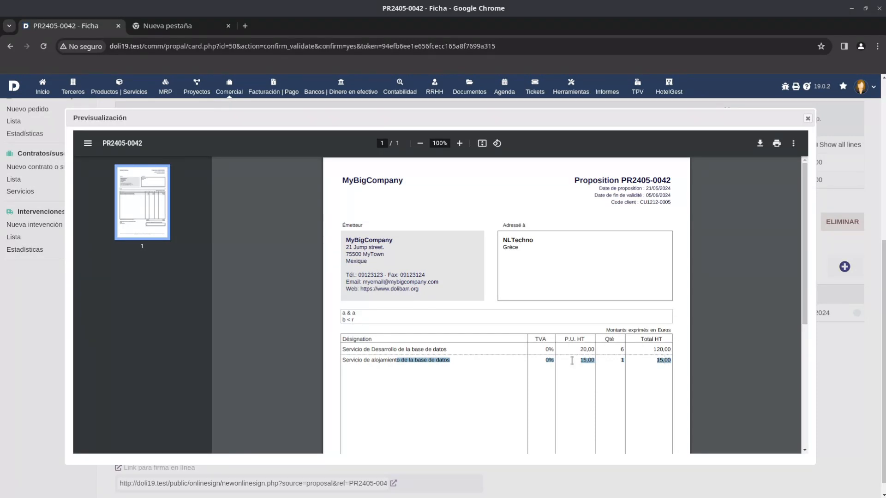
pyautogui.scroll(-5, 592, 358)
pyautogui.moveTo(673, 328); pyautogui.dragTo(655, 319)
pyautogui.scroll(5, 614, 308)
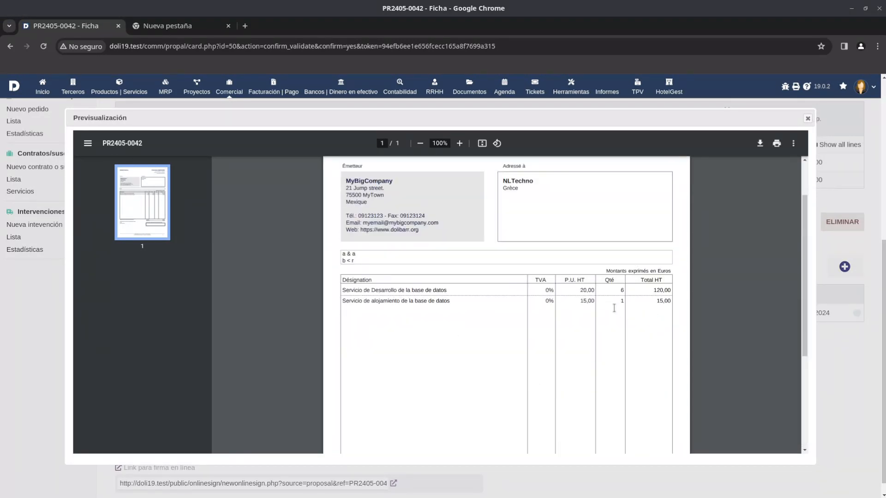
pyautogui.moveTo(348, 290); pyautogui.dragTo(391, 290)
# Close the PDF preview and return the validated proposal to draft for modification.
pyautogui.click(808, 118)
pyautogui.scroll(4, 476, 373)
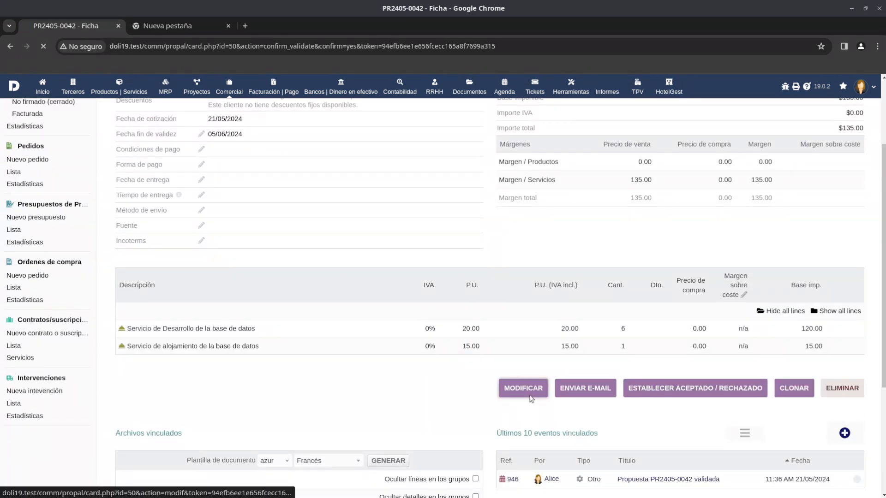
pyautogui.click(529, 396)
# Add a level 1 title "Desarrollo" to the proposal and move it above the two service lines.
pyautogui.scroll(-3, 527, 384)
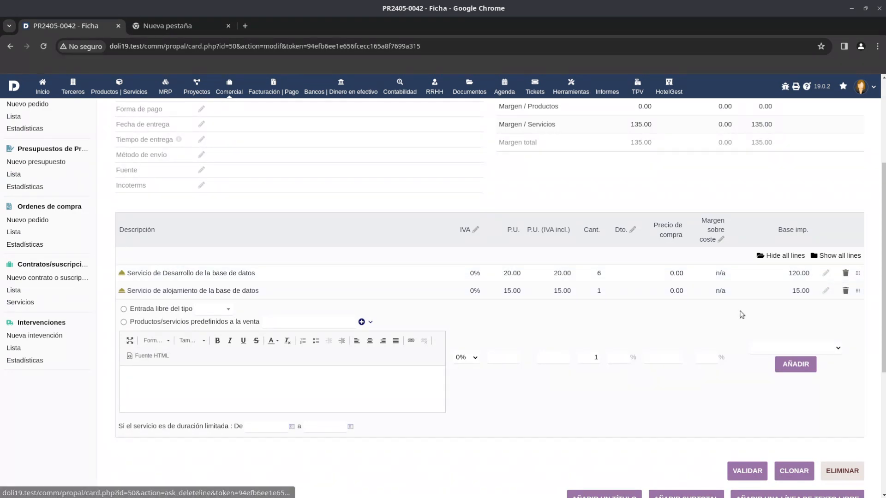
pyautogui.scroll(-3, 741, 314)
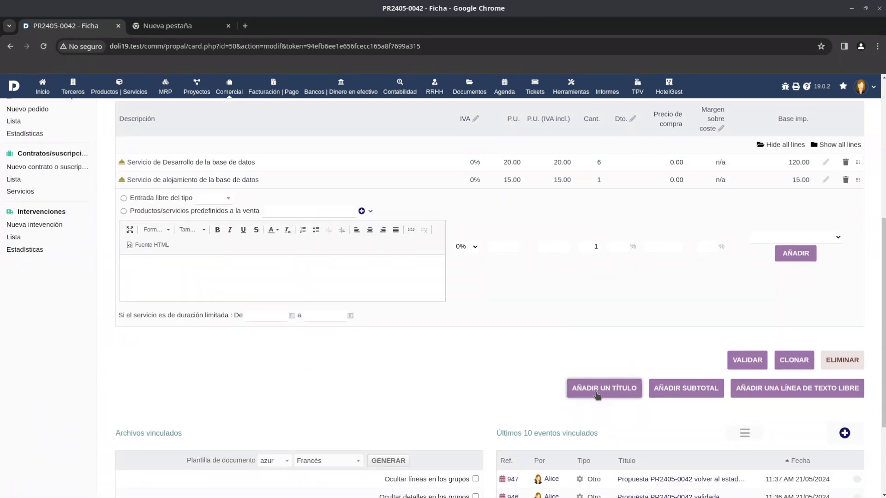
pyautogui.click(625, 390)
pyautogui.click(421, 280)
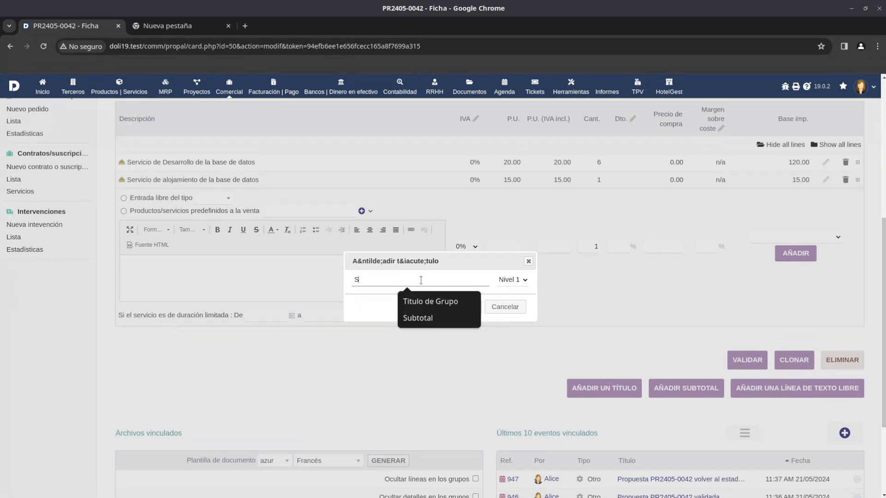
pyautogui.write('sde')
pyautogui.press('BackSpace')
pyautogui.press('BackSpace')
pyautogui.press('BackSpace')
pyautogui.write('Desarrollo')
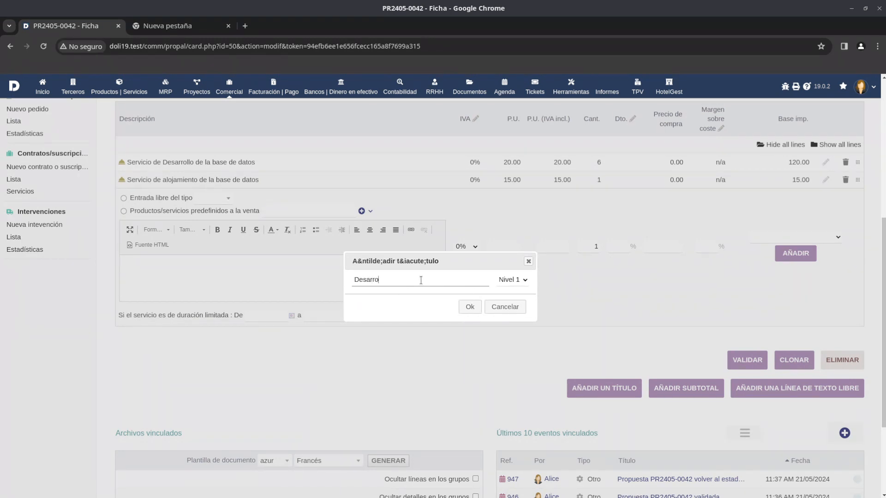
pyautogui.click(467, 305)
pyautogui.scroll(-2, 847, 359)
pyautogui.moveTo(858, 419); pyautogui.dragTo(843, 385)
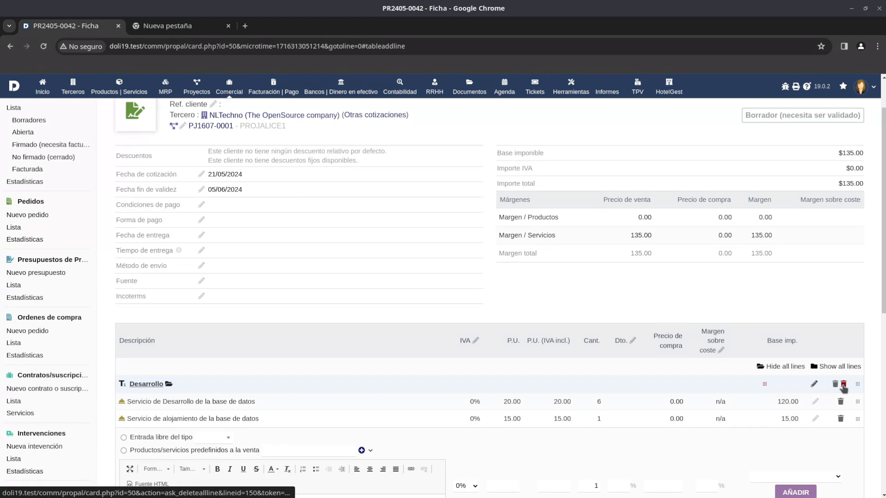
# Add a level 2 title "Total Desarrollo" below the service lines.
pyautogui.scroll(-3, 272, 388)
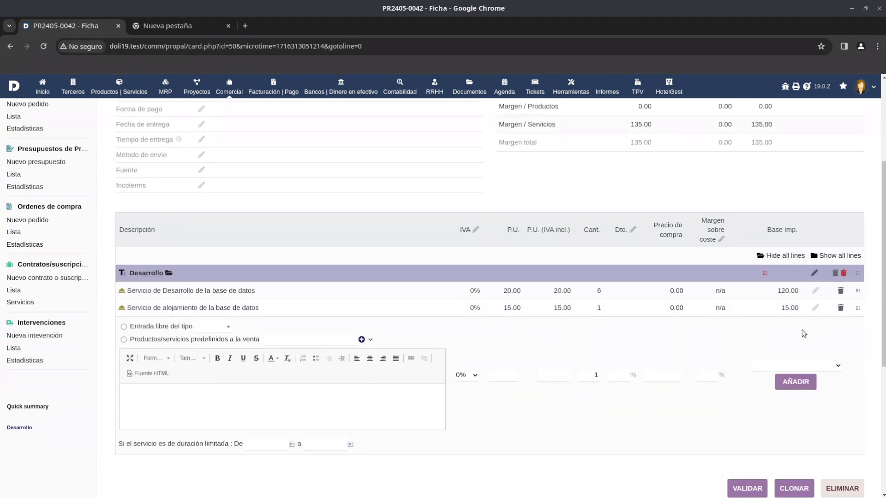
pyautogui.scroll(-2, 734, 374)
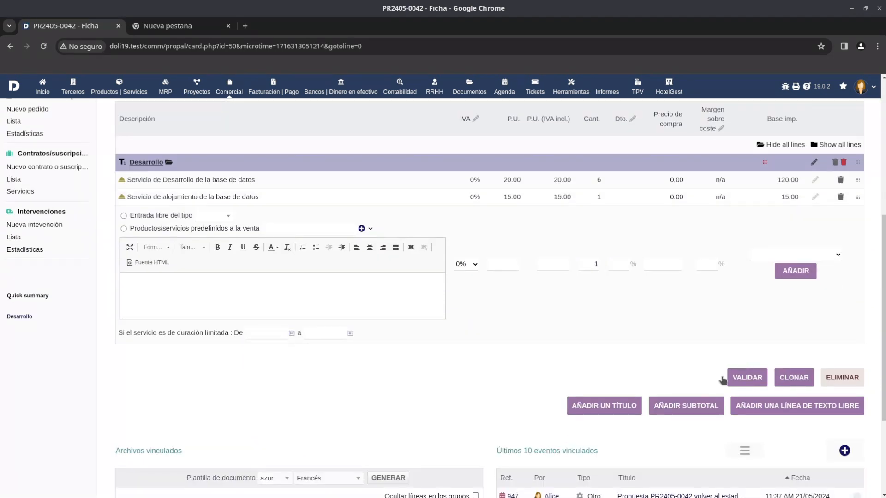
pyautogui.click(610, 411)
pyautogui.click(512, 279)
pyautogui.click(512, 301)
pyautogui.click(414, 281)
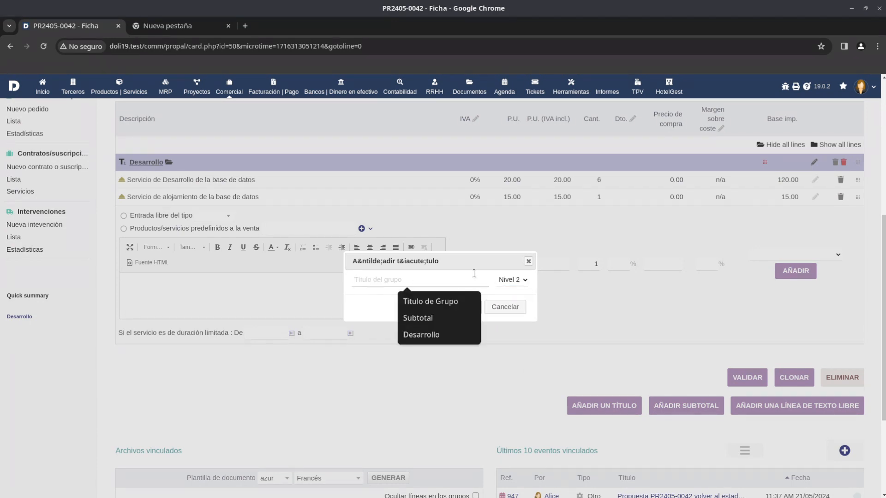
pyautogui.write('Total')
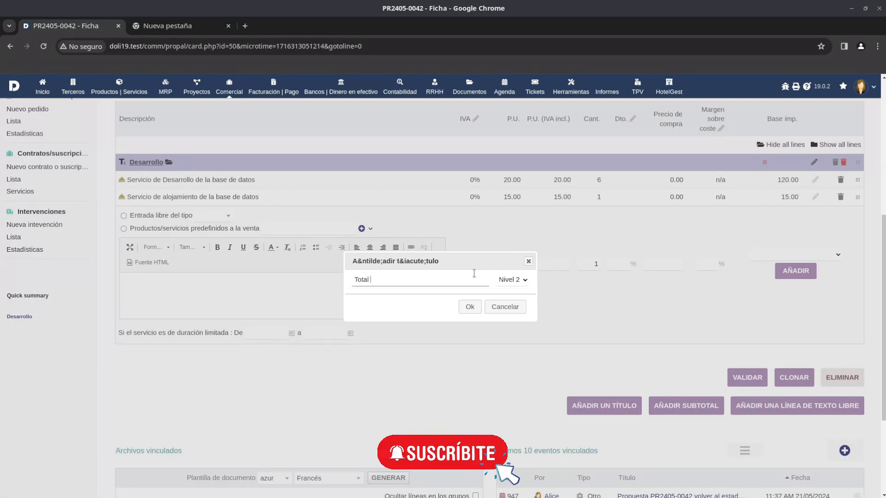
pyautogui.write(' Desarrollo')
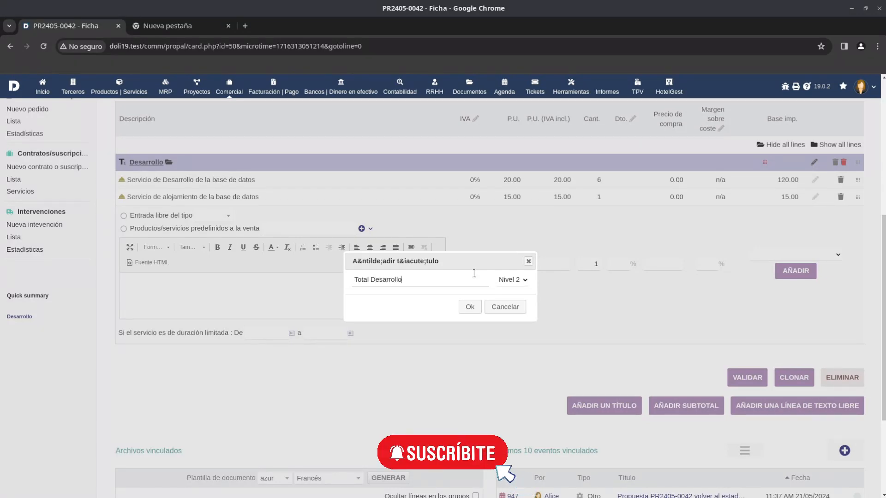
pyautogui.click(469, 307)
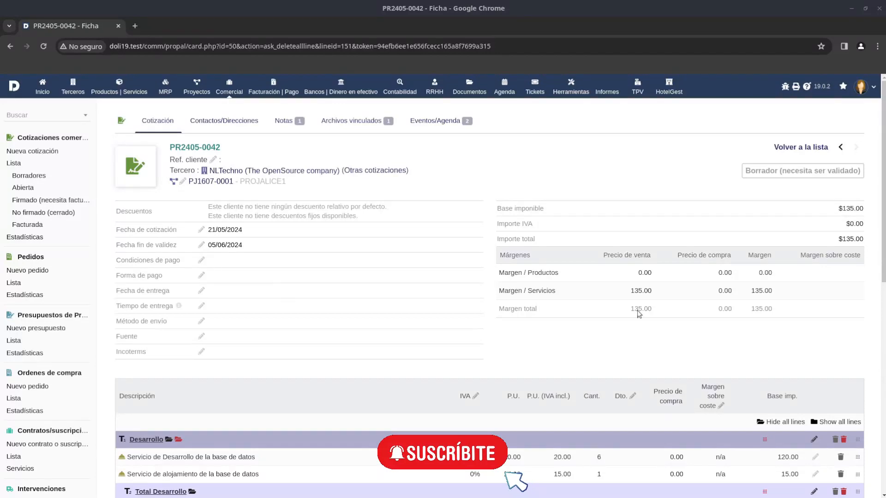
# Delete the level 2 title "Total Desarrollo" and confirm the deletion.
pyautogui.scroll(-4, 267, 313)
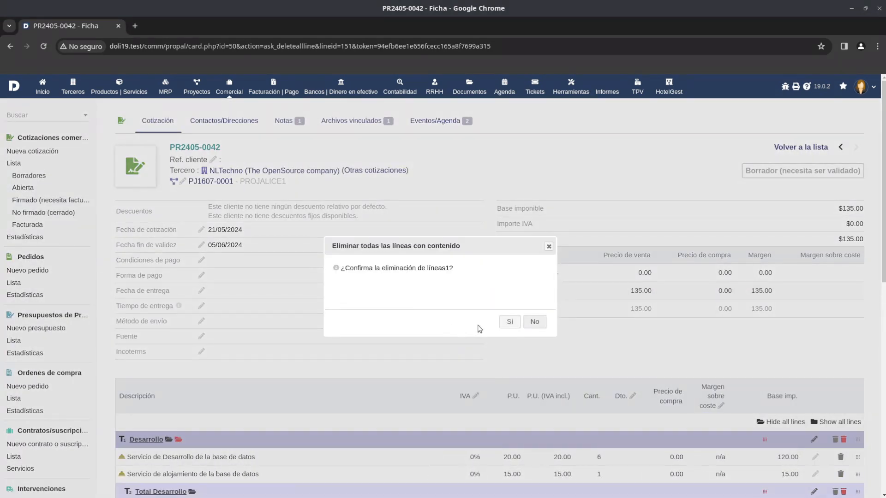
pyautogui.click(501, 322)
# Add a level 1 subtotal labelled "Subtotal" and move it directly below the database development service line.
pyautogui.scroll(-5, 502, 325)
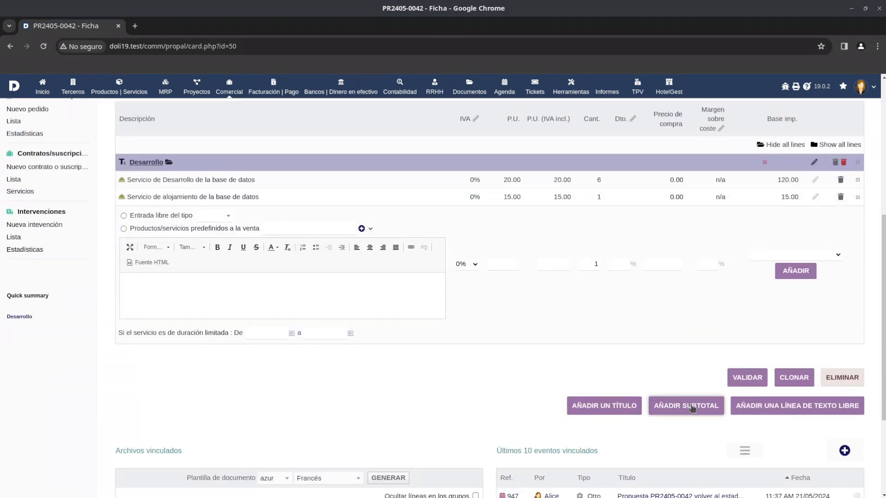
pyautogui.click(692, 409)
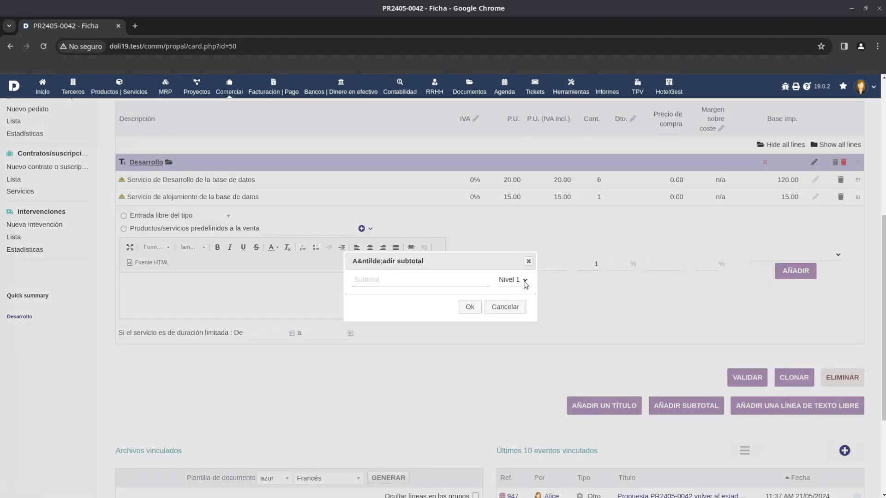
pyautogui.click(396, 279)
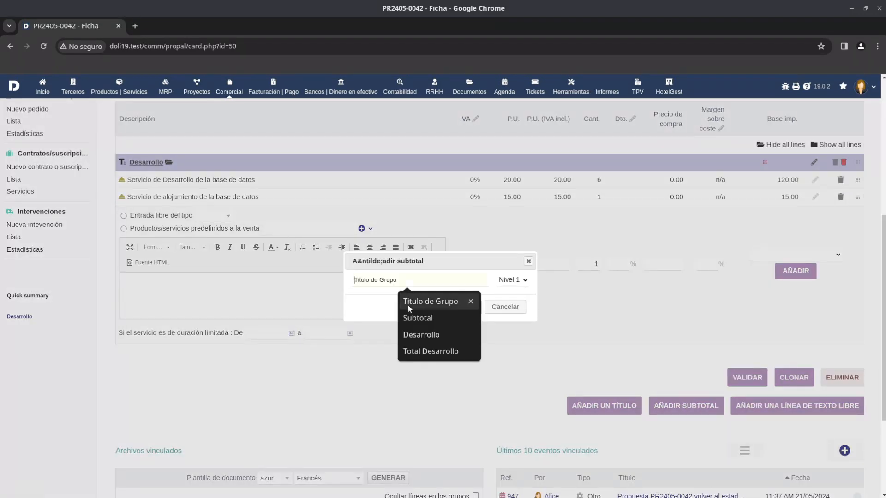
pyautogui.click(454, 318)
pyautogui.click(471, 307)
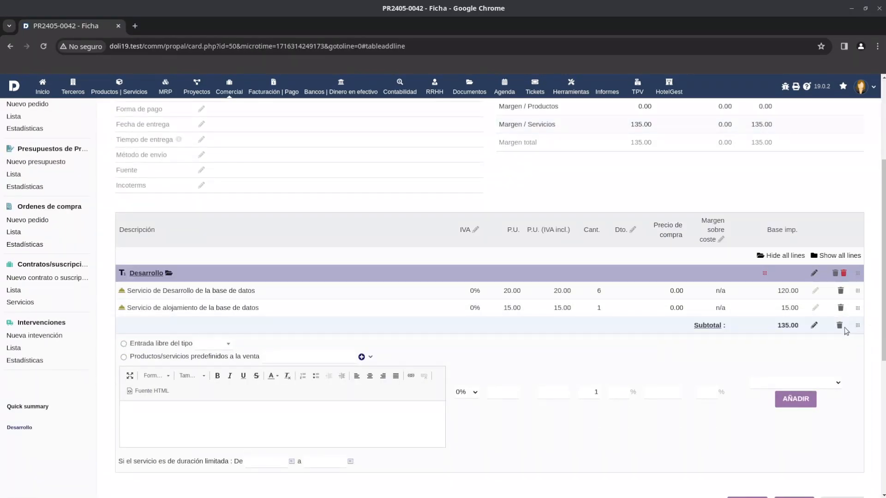
pyautogui.moveTo(857, 327); pyautogui.dragTo(860, 301)
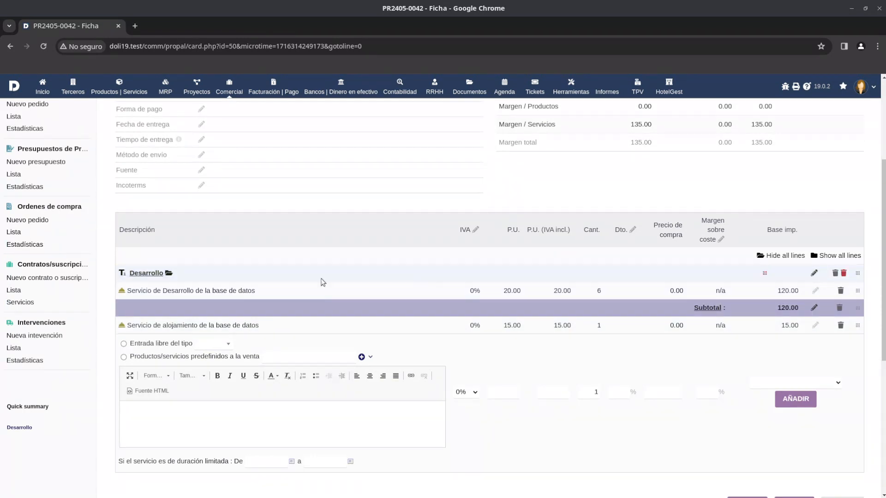
pyautogui.moveTo(794, 311); pyautogui.dragTo(774, 312)
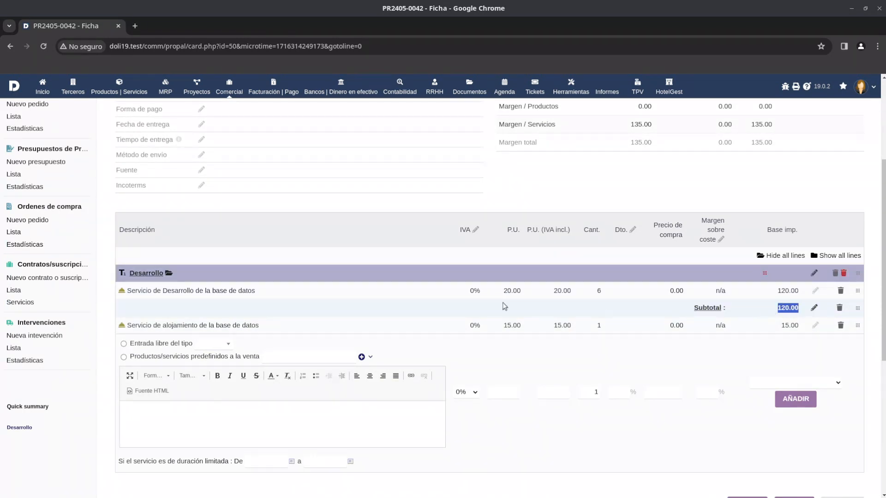
# Add a level 1 title "Pago Mensual" and move the database hosting service line beneath it.
pyautogui.scroll(-1, 267, 322)
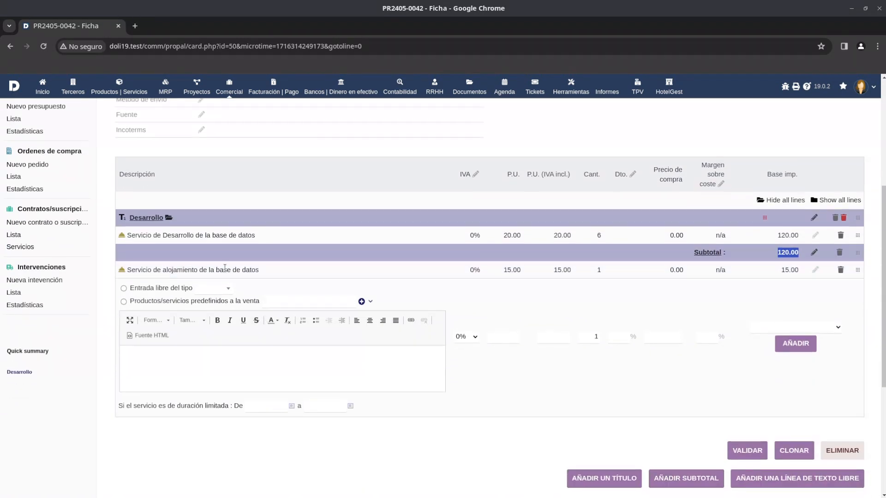
pyautogui.scroll(-2, 207, 277)
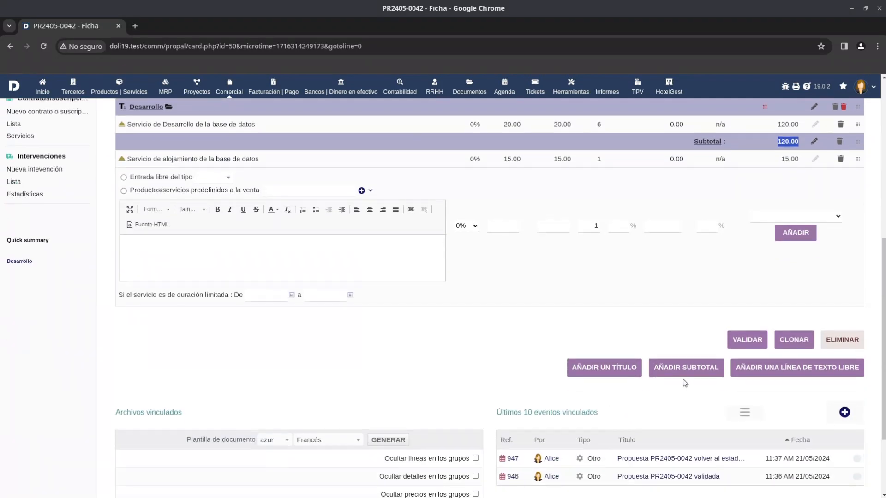
pyautogui.click(613, 372)
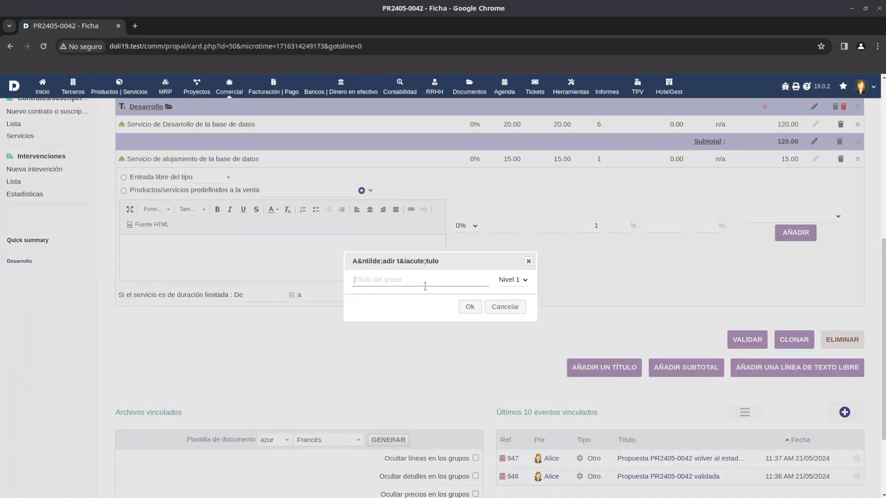
pyautogui.write('Alo')
pyautogui.press('BackSpace')
pyautogui.press('BackSpace')
pyautogui.press('BackSpace')
pyautogui.write('Pag')
pyautogui.press('BackSpace')
pyautogui.press('BackSpace')
pyautogui.press('BackSpace')
pyautogui.write('Pag')
pyautogui.click(469, 307)
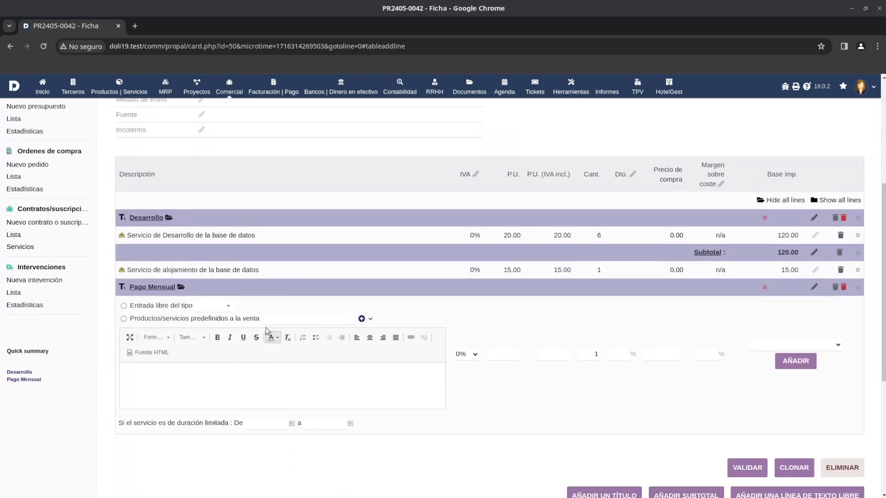
pyautogui.moveTo(858, 270); pyautogui.dragTo(855, 291)
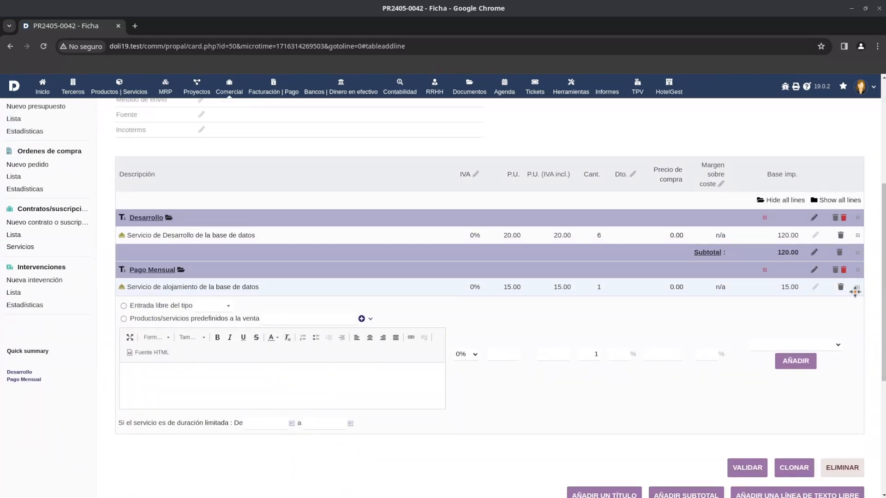
# Add a level 1 subtotal labelled "Subtotal" below the database hosting service line.
pyautogui.scroll(-3, 735, 339)
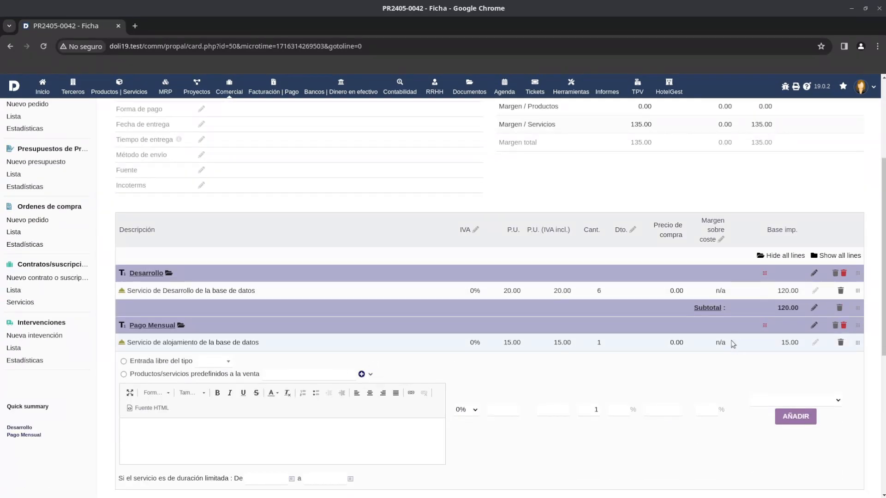
pyautogui.scroll(-4, 735, 339)
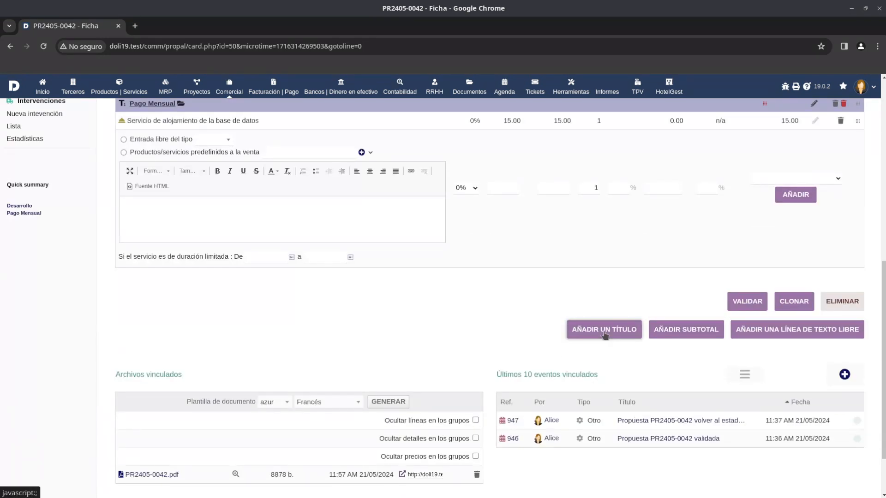
pyautogui.click(682, 336)
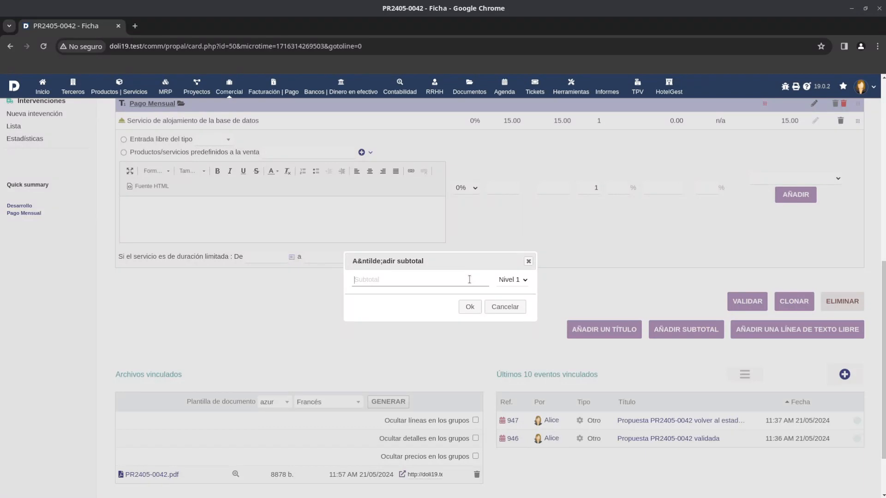
pyautogui.write('Subtotal')
pyautogui.click(470, 307)
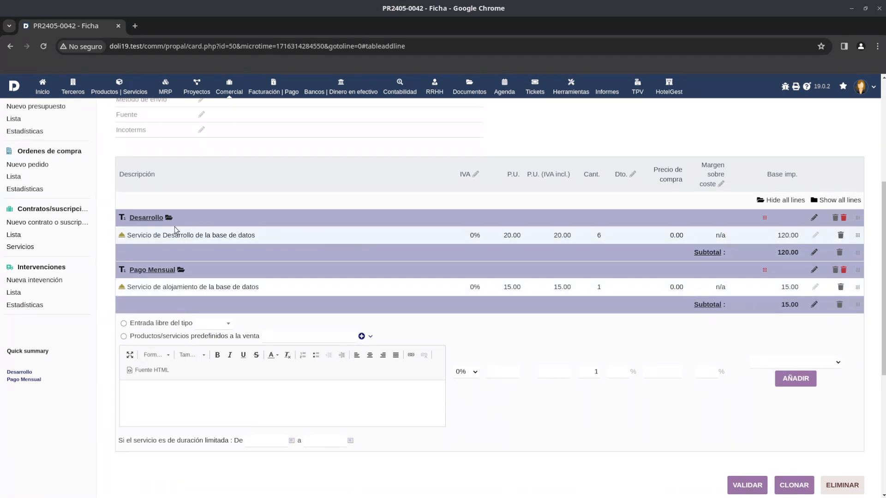
# Validate the draft commercial proposal and confirm the validation.
pyautogui.scroll(-2, 549, 301)
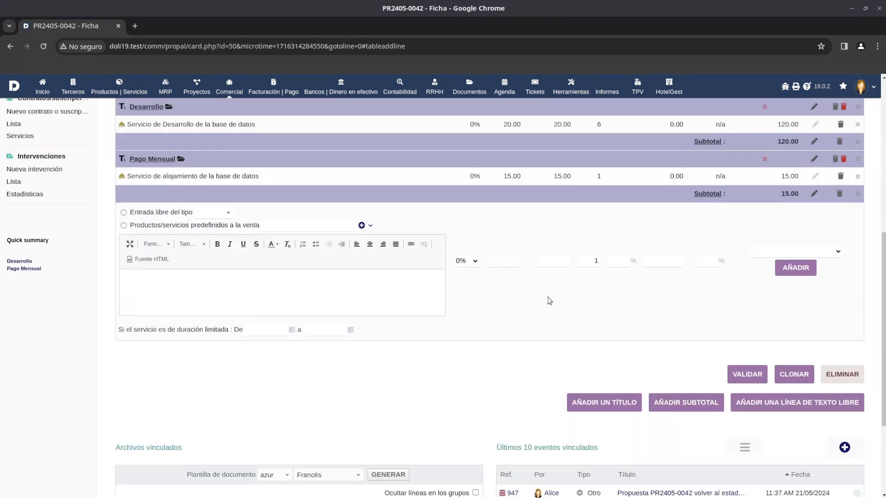
pyautogui.click(748, 374)
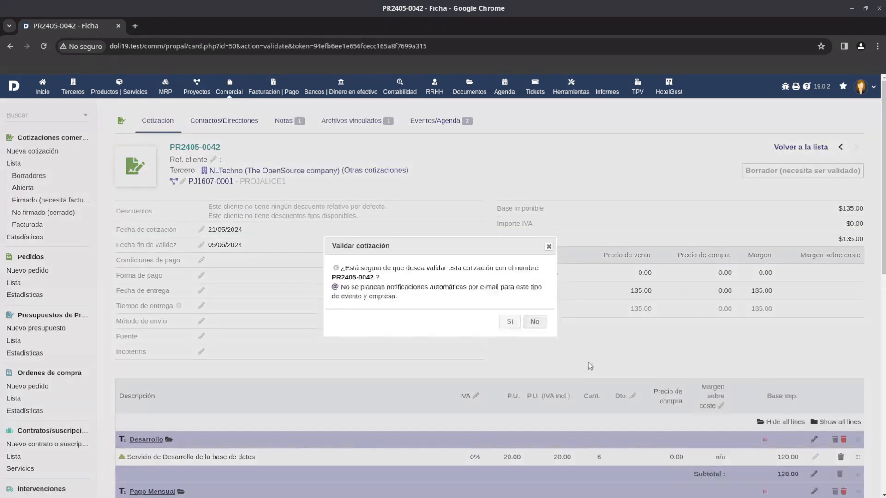
pyautogui.click(510, 321)
# Preview the proposal's generated PDF, check its titles, subtotals and totals, and close the preview.
pyautogui.scroll(-8, 293, 393)
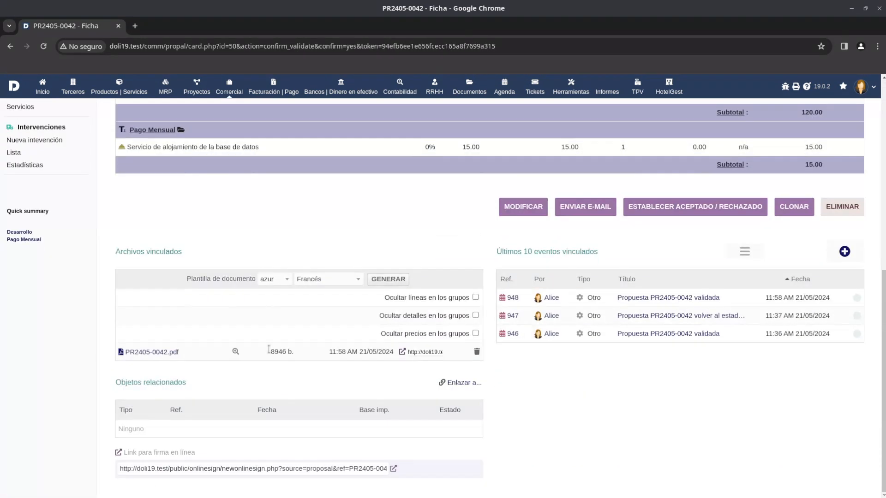
pyautogui.click(235, 352)
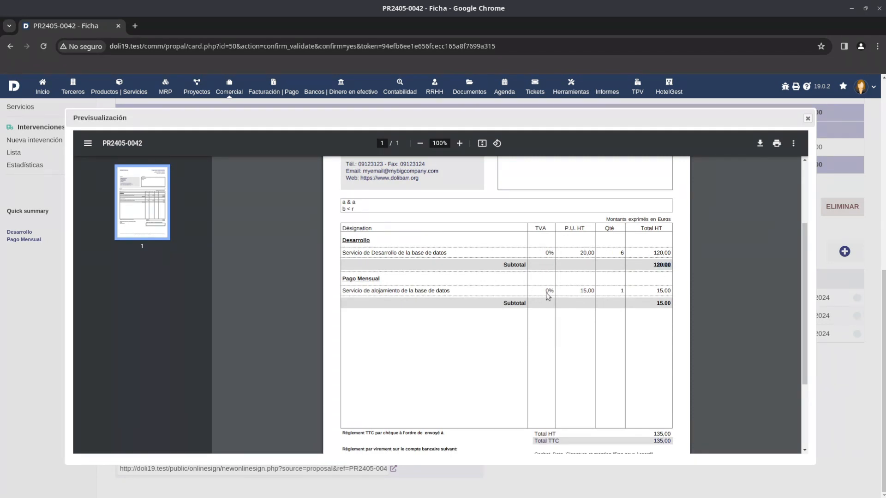
pyautogui.click(650, 307)
pyautogui.scroll(-3, 656, 351)
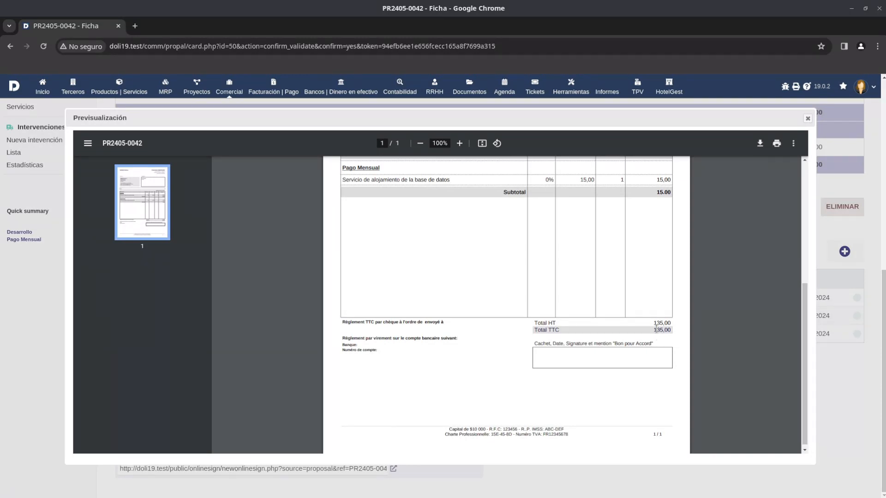
pyautogui.scroll(3, 664, 323)
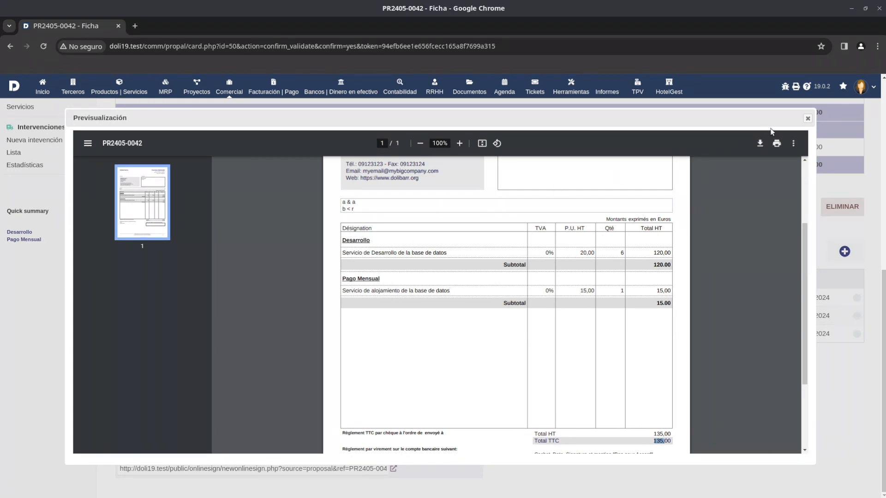
pyautogui.click(808, 118)
pyautogui.scroll(6, 429, 224)
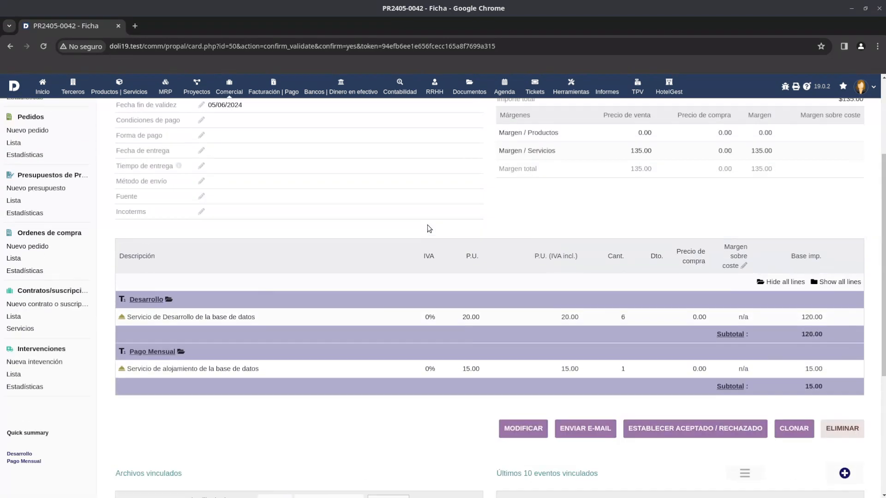
pyautogui.scroll(-3, 427, 225)
pyautogui.scroll(1, 55, 165)
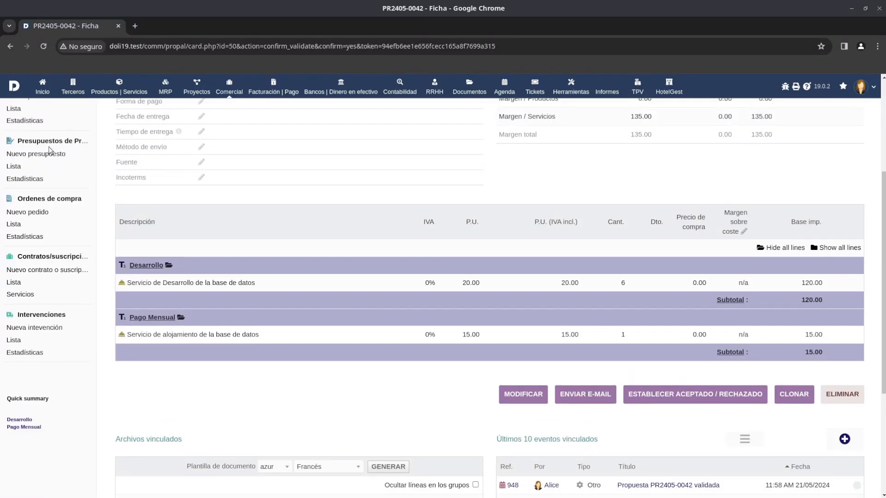
pyautogui.doubleClick(139, 368)
pyautogui.moveTo(187, 368); pyautogui.dragTo(263, 369)
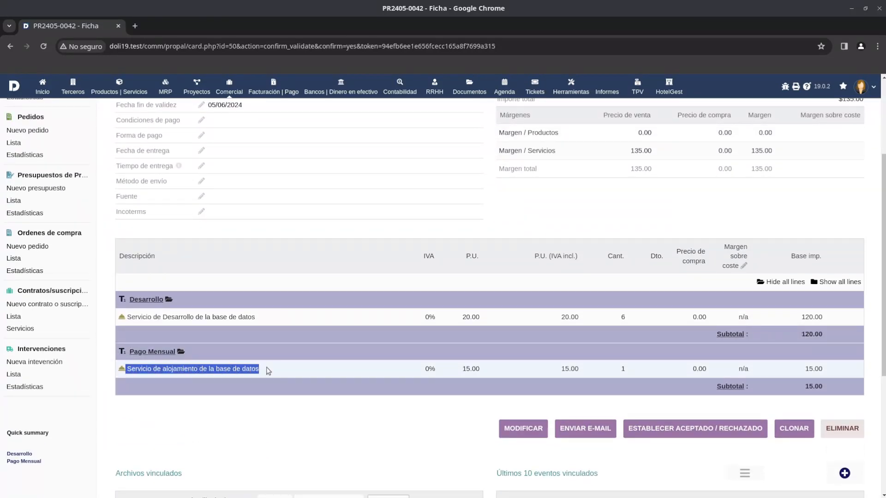
pyautogui.click(316, 373)
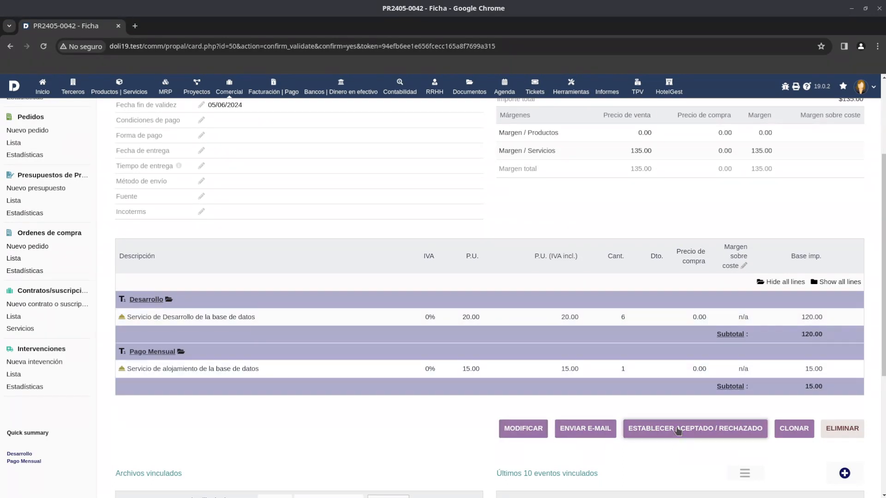
# Mark the proposal as accepted by setting its status to "Firmada" and confirm.
pyautogui.click(688, 438)
pyautogui.click(456, 262)
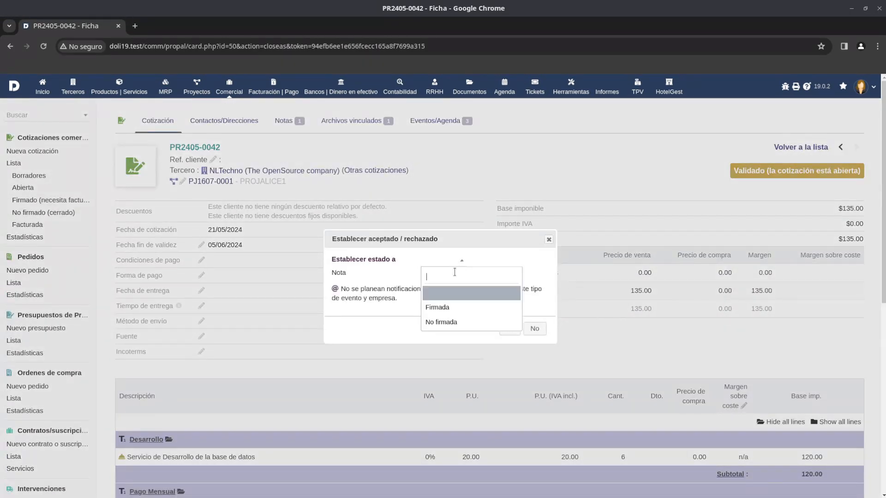
pyautogui.click(445, 307)
pyautogui.click(509, 328)
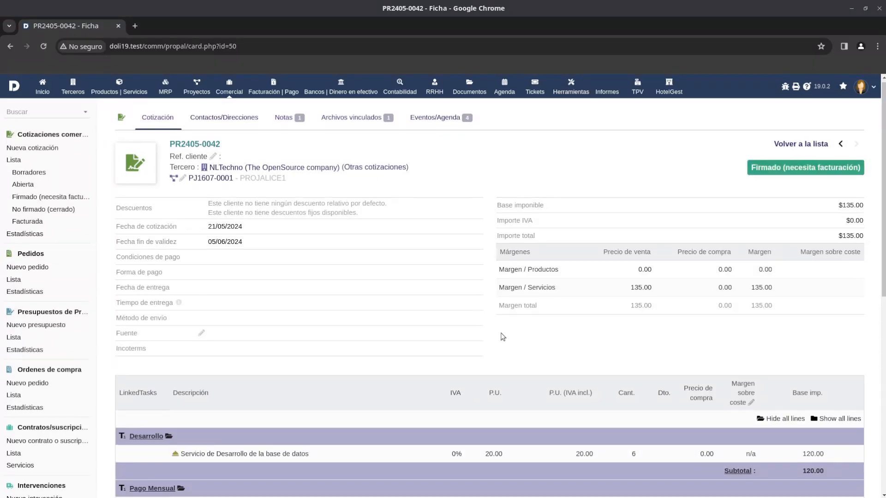
# Remove the existing project link from the commercial proposal by choosing an empty project and saving.
pyautogui.scroll(-5, 503, 337)
pyautogui.moveTo(171, 347); pyautogui.dragTo(309, 305)
pyautogui.scroll(5, 309, 304)
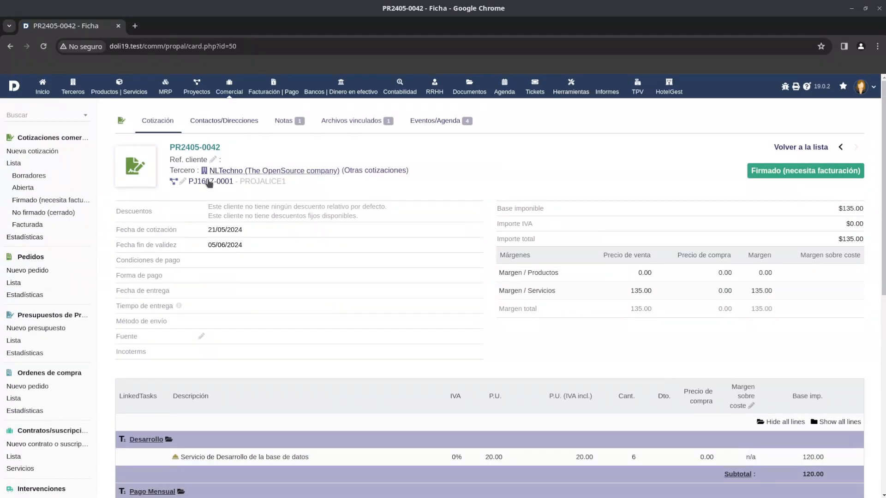
pyautogui.click(183, 182)
pyautogui.click(275, 190)
pyautogui.click(318, 201)
pyautogui.click(342, 184)
# Create a project and its tasks from the signed proposal.
pyautogui.scroll(-7, 419, 215)
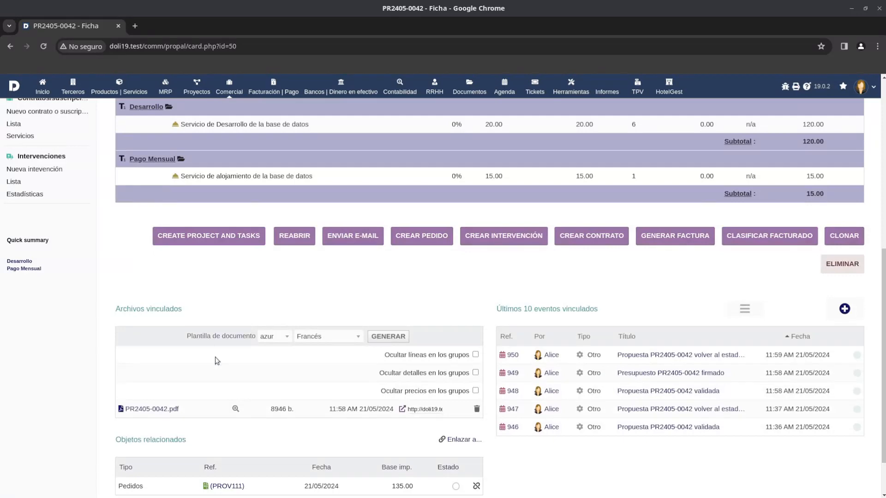
pyautogui.click(230, 245)
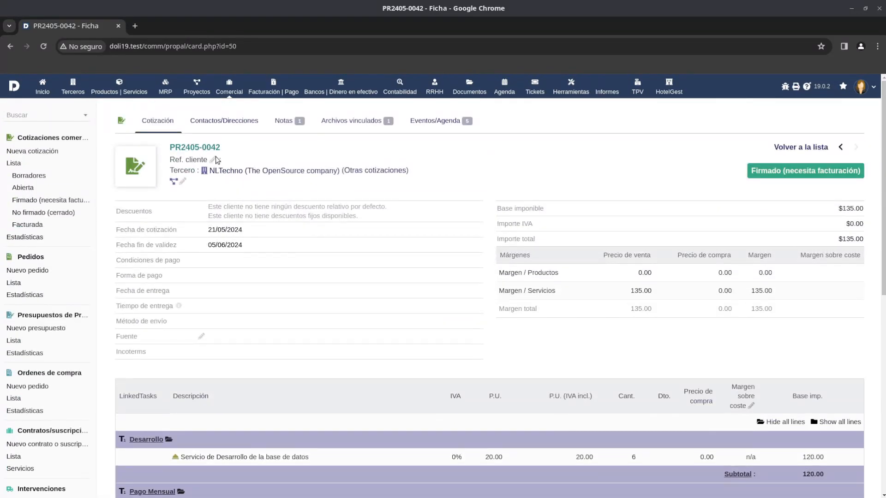
pyautogui.scroll(-3, 478, 245)
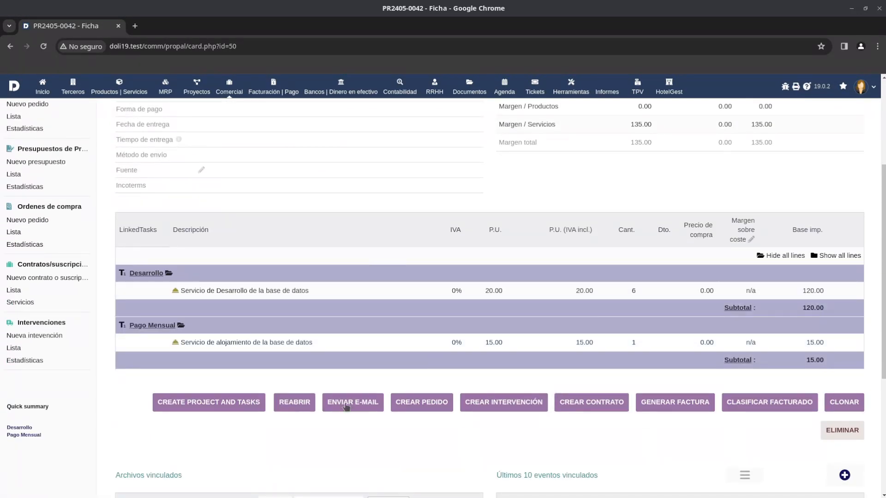
pyautogui.click(214, 409)
# Examine the new project's task list, main card and summary of related items.
pyautogui.scroll(-2, 242, 385)
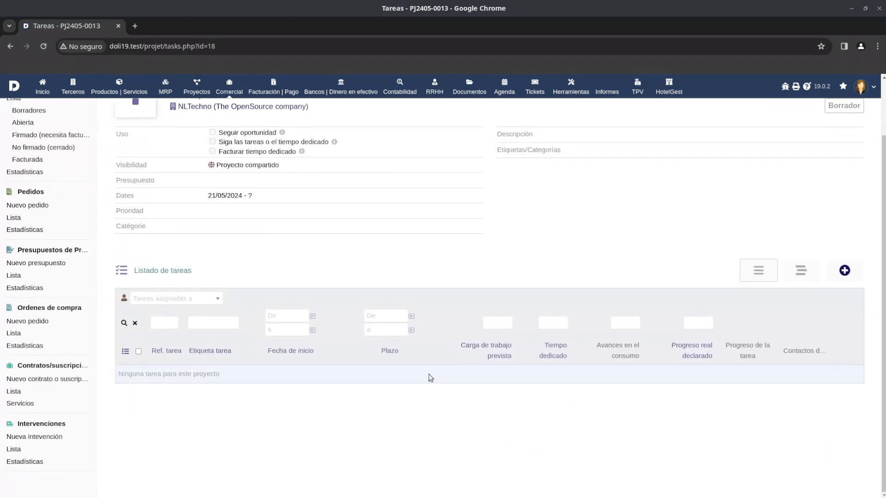
pyautogui.moveTo(145, 373); pyautogui.dragTo(320, 379)
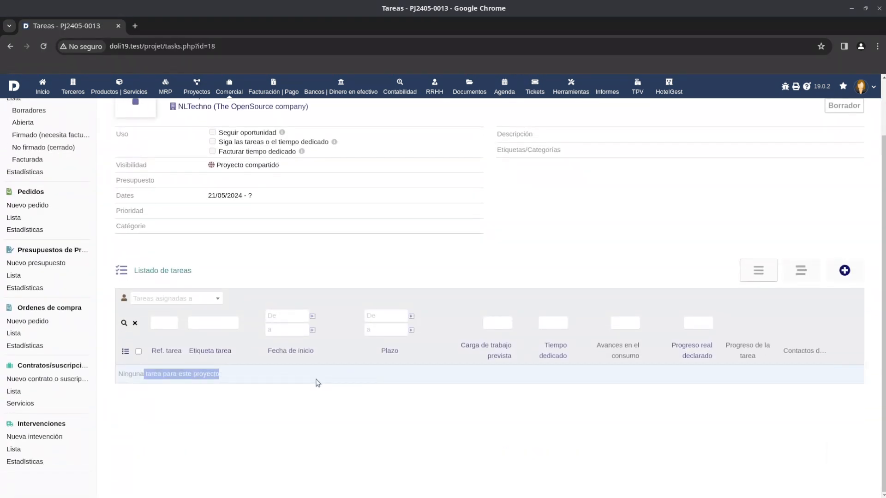
pyautogui.scroll(2, 305, 341)
pyautogui.click(157, 121)
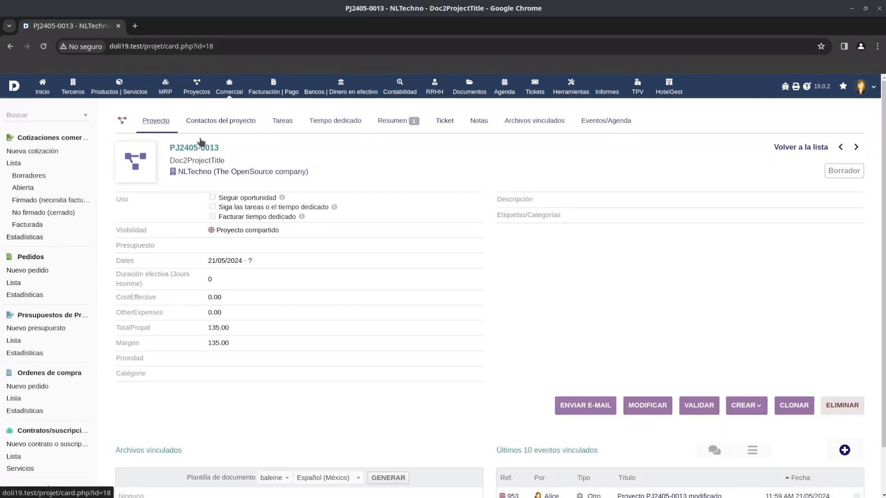
pyautogui.click(393, 121)
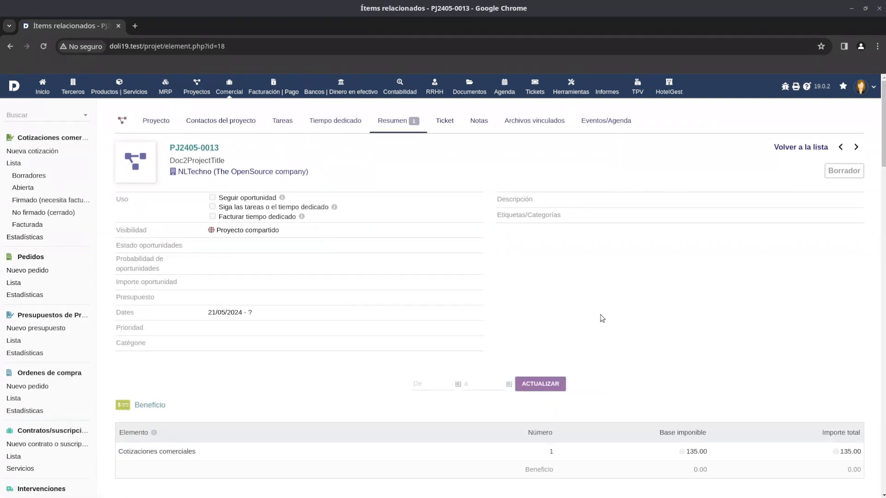
pyautogui.scroll(-4, 602, 318)
# Go back to the commercial proposal linked in the project summary, reopen it and return it to draft.
pyautogui.click(157, 410)
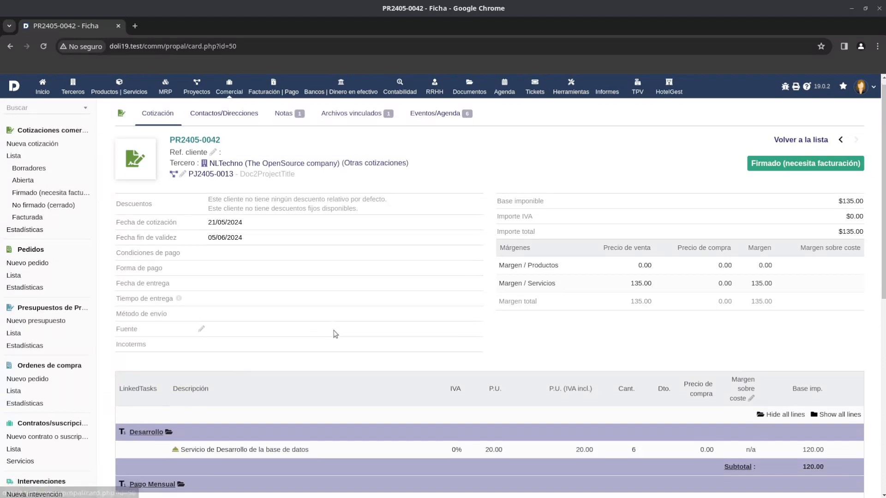
pyautogui.scroll(-5, 336, 334)
pyautogui.click(337, 295)
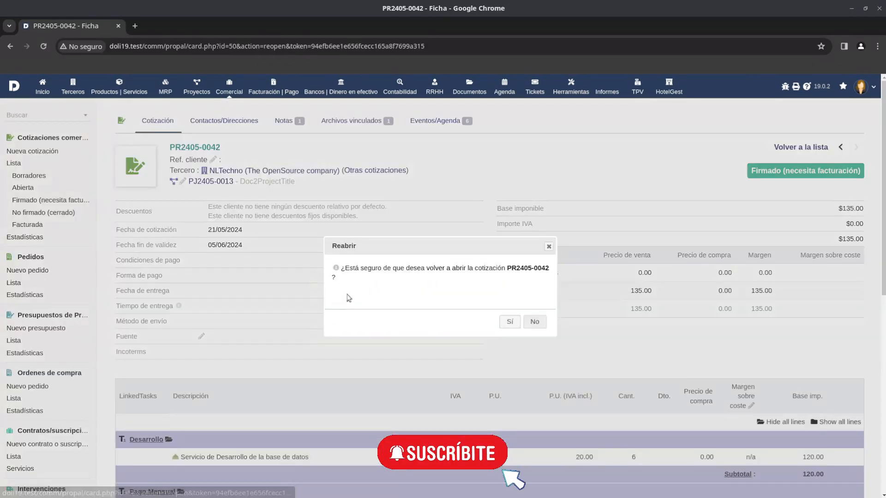
pyautogui.click(509, 322)
pyautogui.scroll(-5, 854, 317)
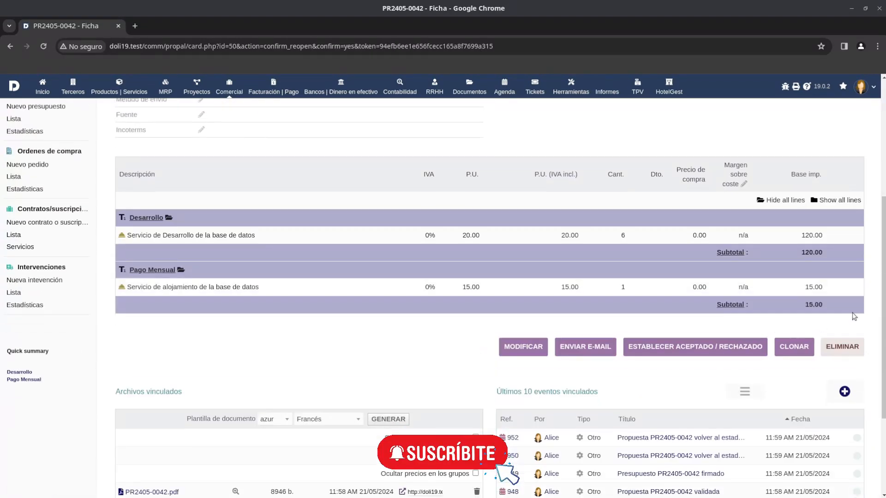
pyautogui.click(524, 347)
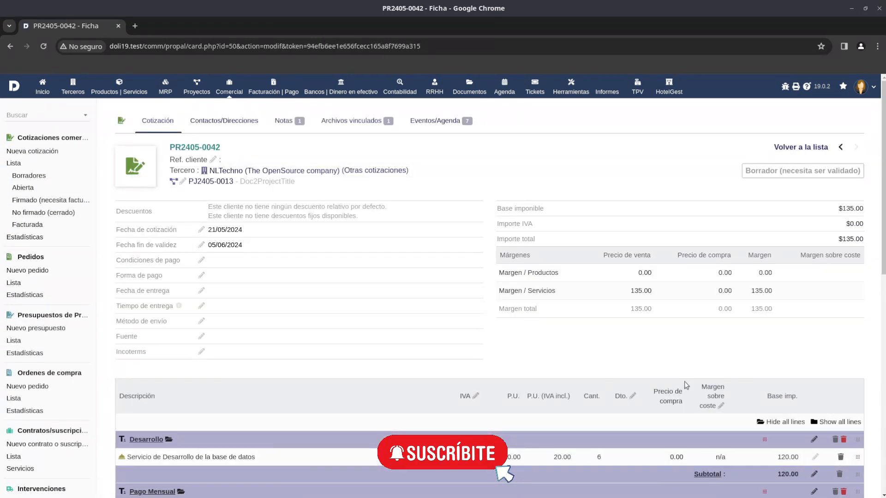
# Open the products and services area in a new browser tab and start creating a new service.
pyautogui.scroll(-3, 685, 381)
pyautogui.moveTo(256, 291); pyautogui.dragTo(128, 291)
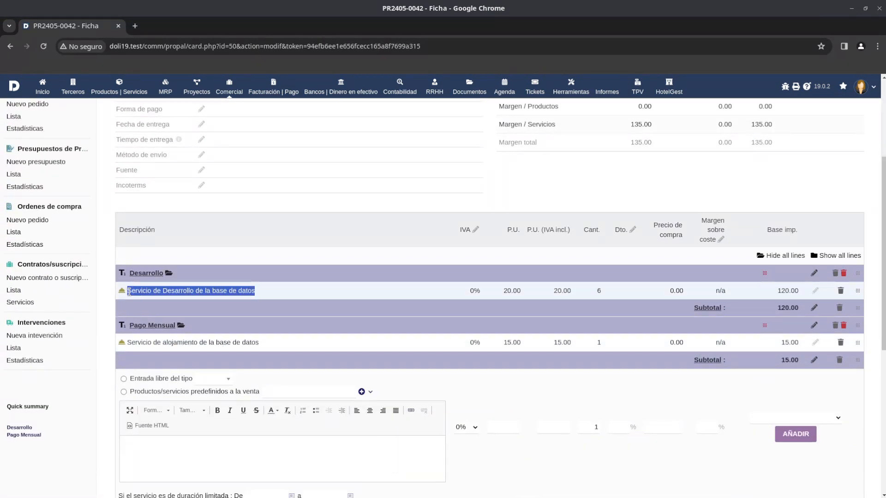
pyautogui.rightClick(109, 90)
pyautogui.click(123, 99)
pyautogui.click(177, 26)
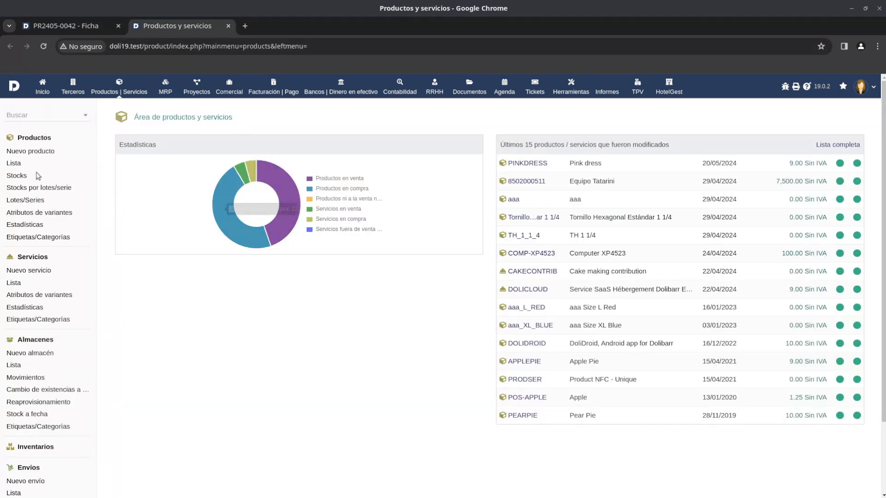
pyautogui.click(46, 271)
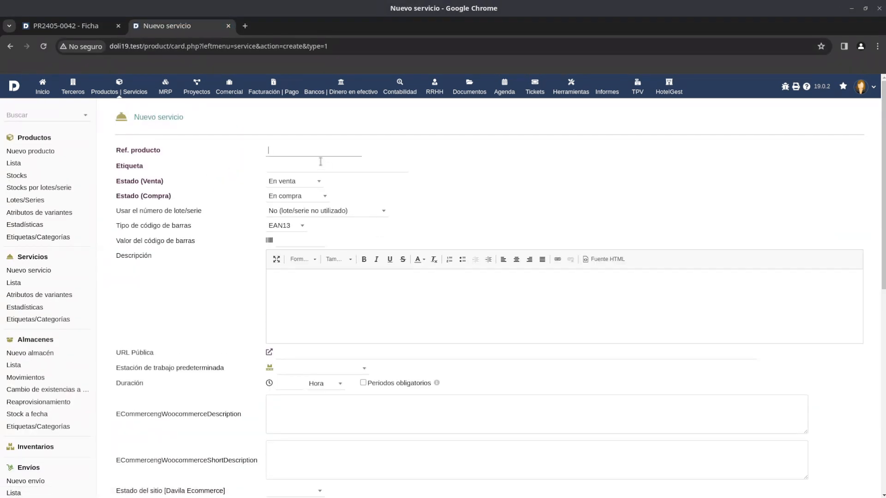
# Enter "Servicio" as the new service's reference, set its purchase status to "Fuera de compra" and review the remaining fields.
pyautogui.write('Servicio')
pyautogui.click(313, 203)
pyautogui.click(300, 241)
pyautogui.scroll(-6, 526, 213)
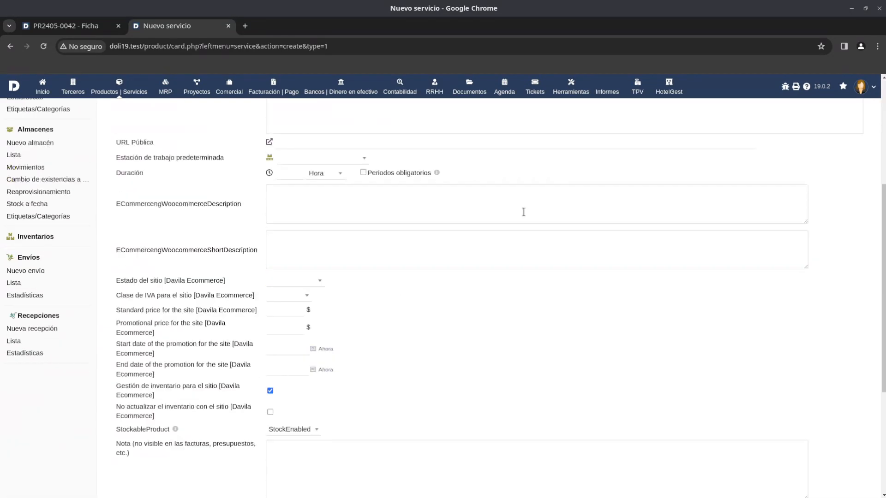
pyautogui.scroll(-3, 524, 212)
pyautogui.scroll(9, 363, 377)
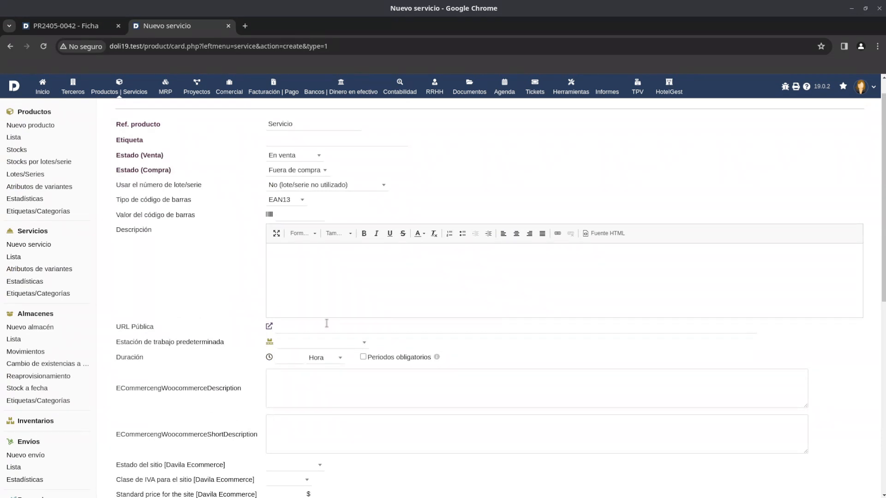
pyautogui.scroll(1, 276, 363)
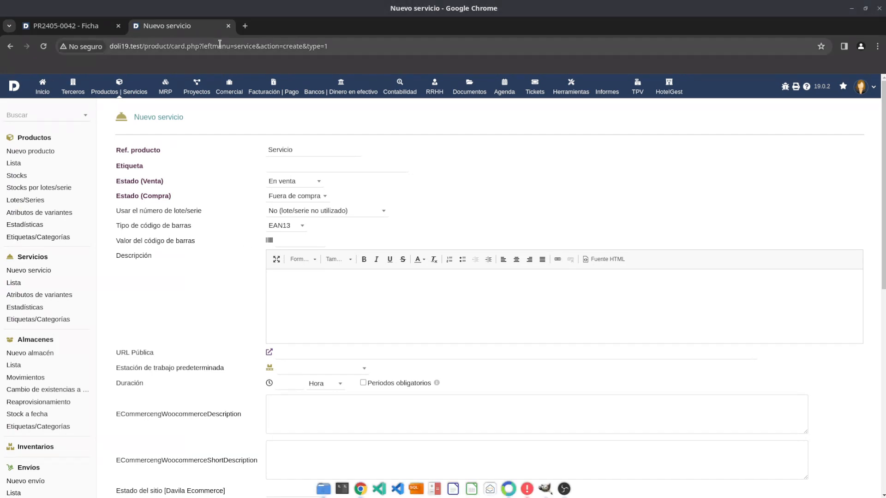
# Open the home area in another browser tab and go to the general configuration page.
pyautogui.rightClick(30, 90)
pyautogui.press('Escape')
pyautogui.rightClick(43, 79)
pyautogui.click(74, 95)
pyautogui.click(274, 27)
pyautogui.click(41, 159)
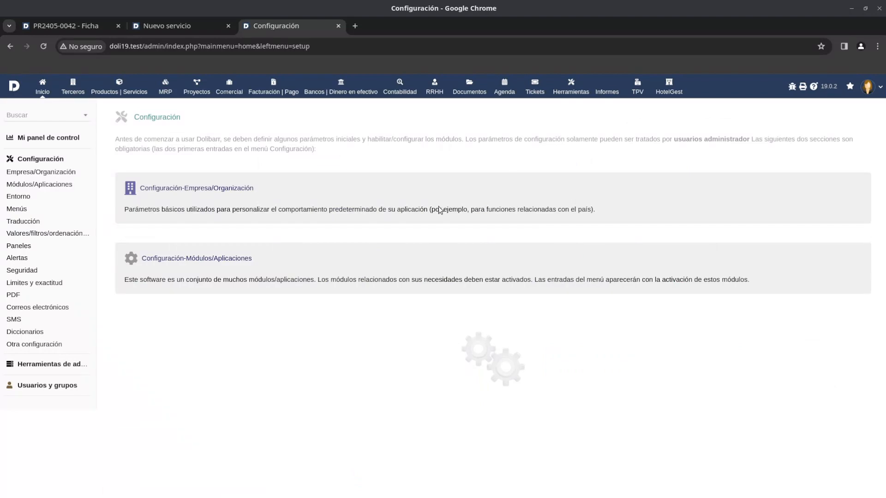
# Open the modules/applications configuration and deactivate the WooSync module.
pyautogui.click(217, 259)
pyautogui.scroll(-20, 297, 297)
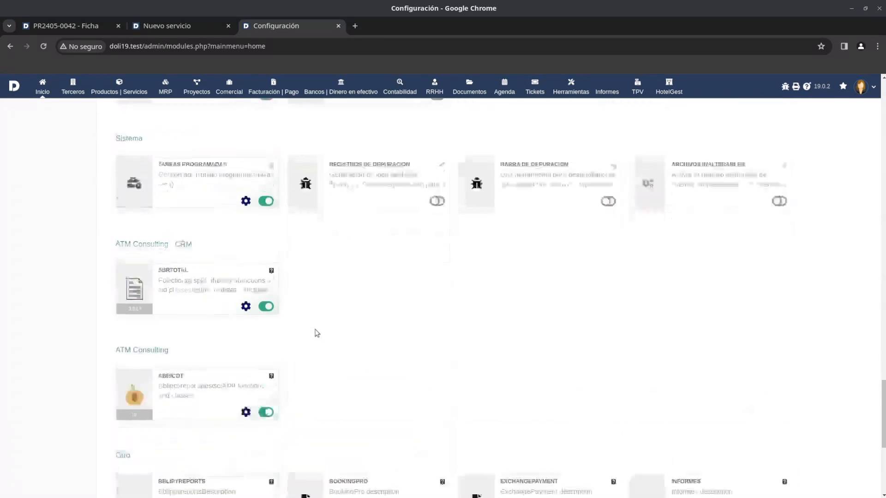
pyautogui.click(266, 404)
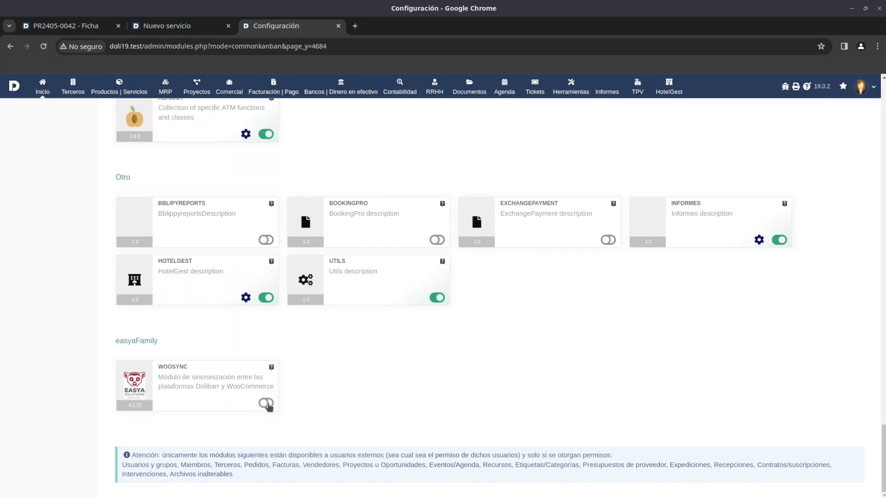
pyautogui.scroll(12, 291, 380)
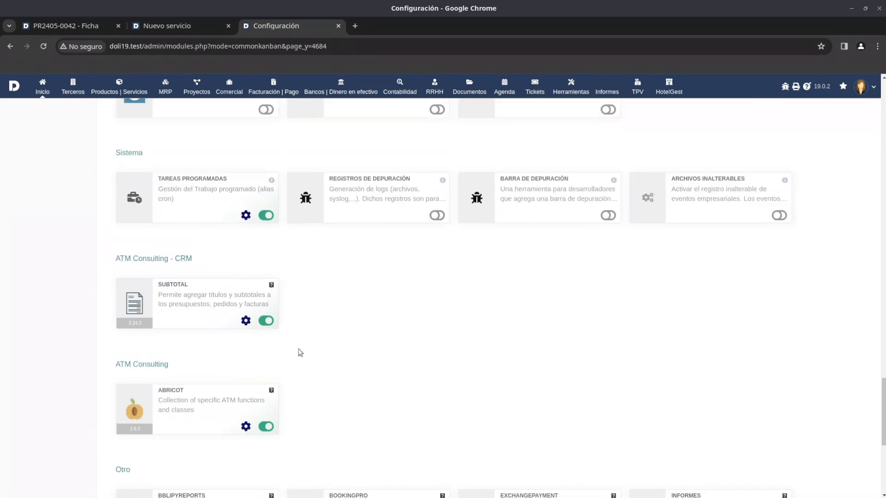
# Return to the new service form, set its duration to 1 hour and try to create the service.
pyautogui.click(169, 26)
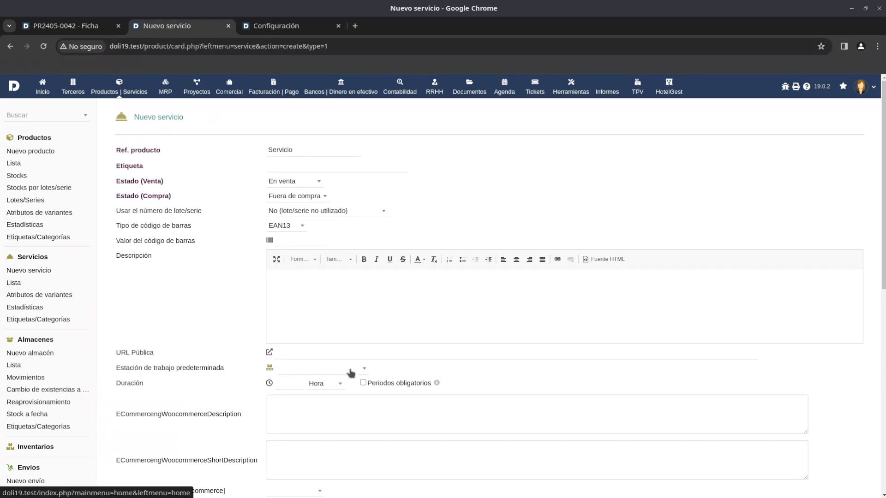
pyautogui.click(305, 384)
pyautogui.scroll(-9, 459, 424)
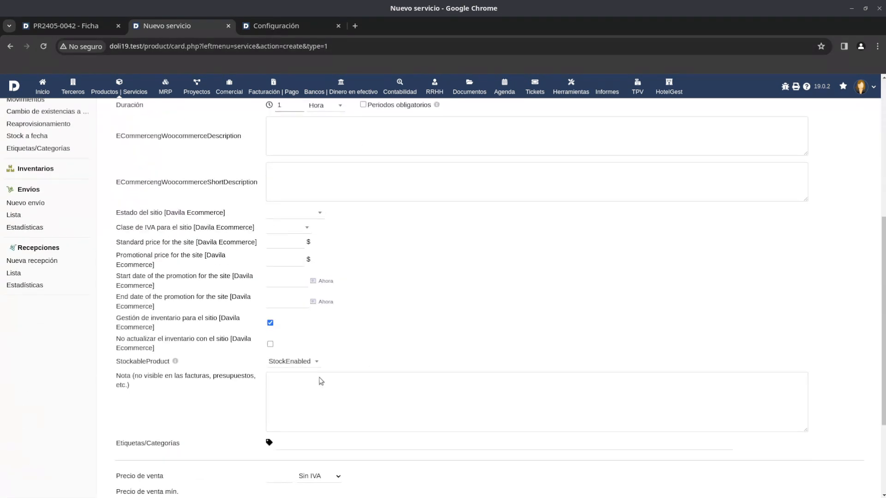
pyautogui.click(462, 479)
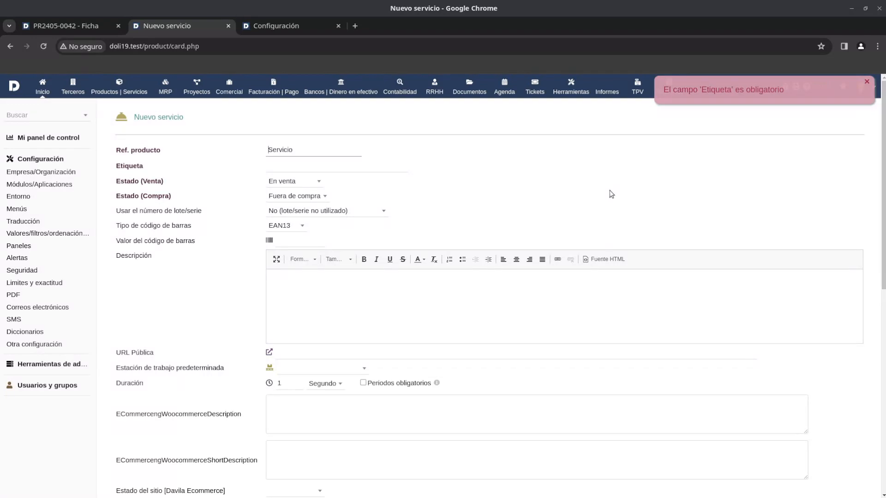
# Enter "Servicio" as the service's label, create the service and view its selling prices.
pyautogui.doubleClick(305, 151)
pyautogui.click(299, 171)
pyautogui.scroll(-10, 469, 425)
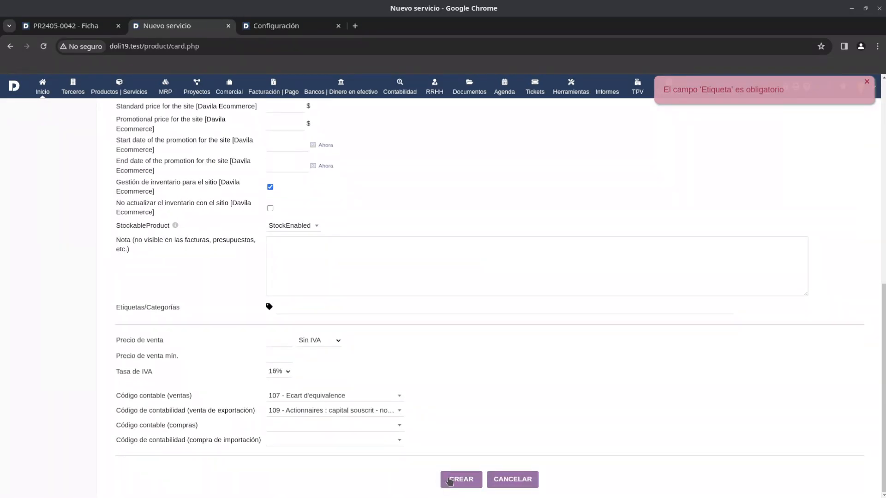
pyautogui.click(461, 479)
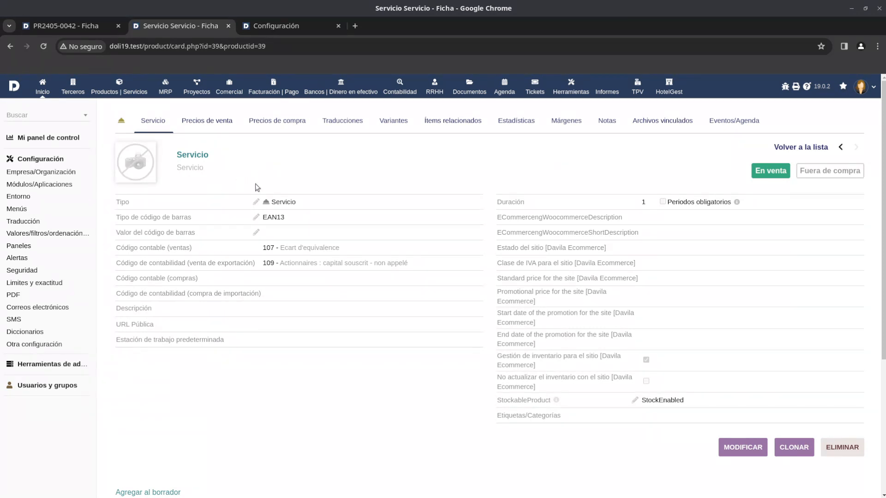
pyautogui.click(200, 127)
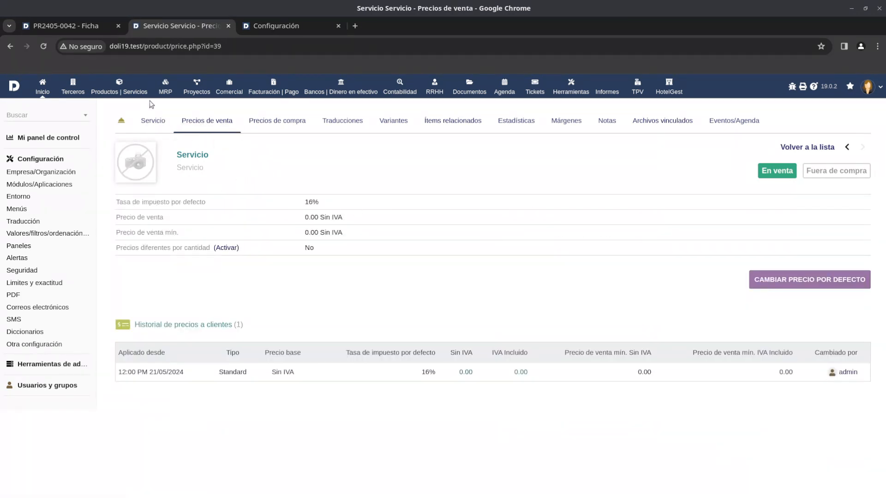
# Return to the commercial proposal and delete the database development service line from the Desarrollo section.
pyautogui.click(99, 31)
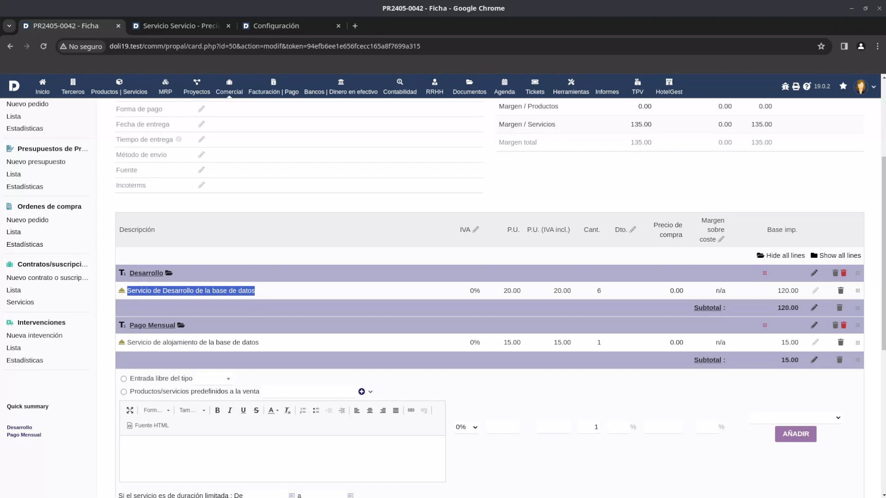
pyautogui.click(840, 291)
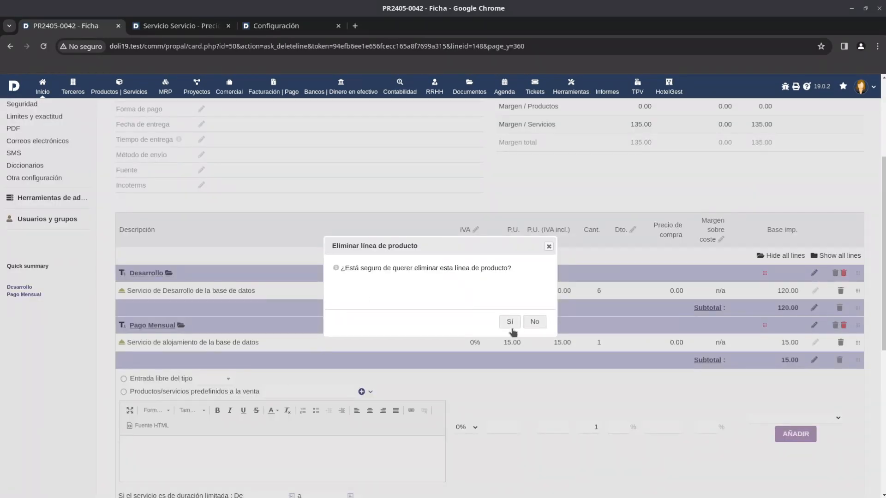
pyautogui.click(510, 322)
# Add the predefined Servicio to the proposal with description "Servicio de desarollo de la base de datos", quantity 6 and unit price 12.
pyautogui.scroll(-1, 445, 376)
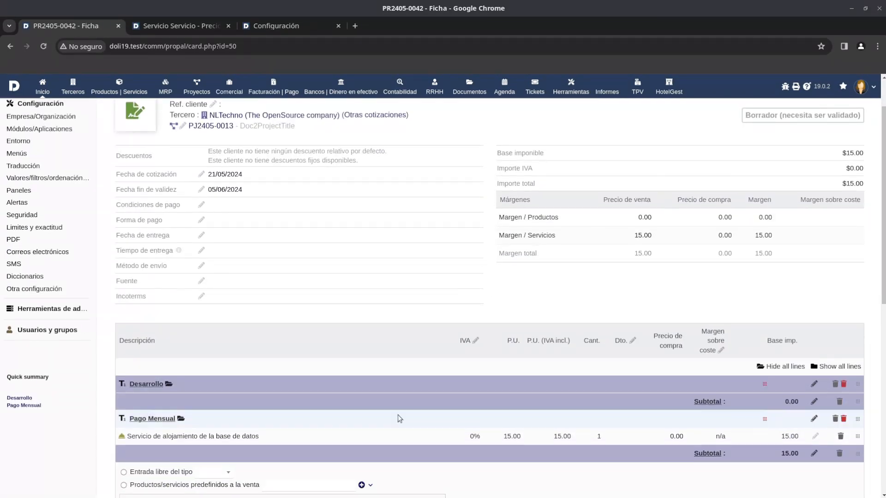
pyautogui.click(309, 482)
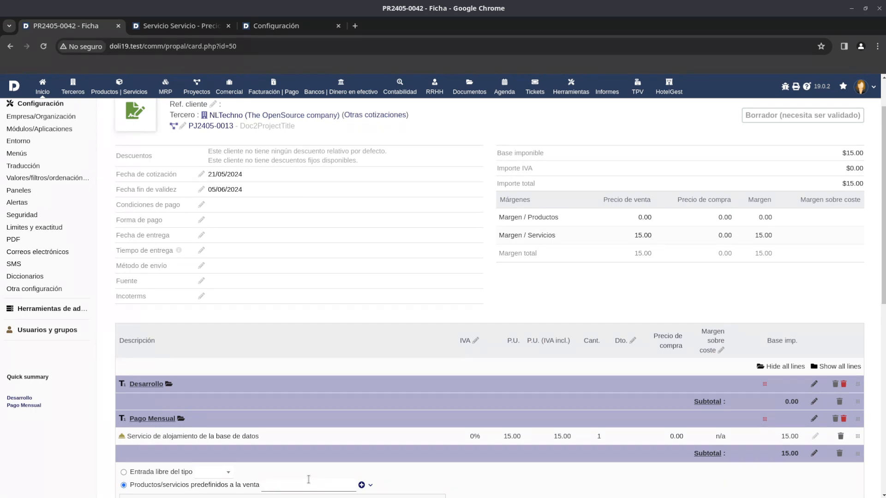
pyautogui.write('ser')
pyautogui.scroll(-4, 309, 480)
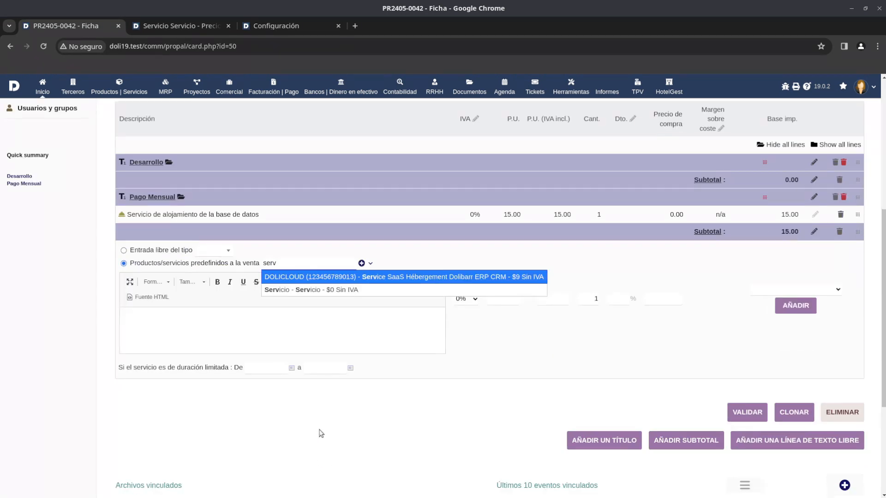
pyautogui.click(322, 293)
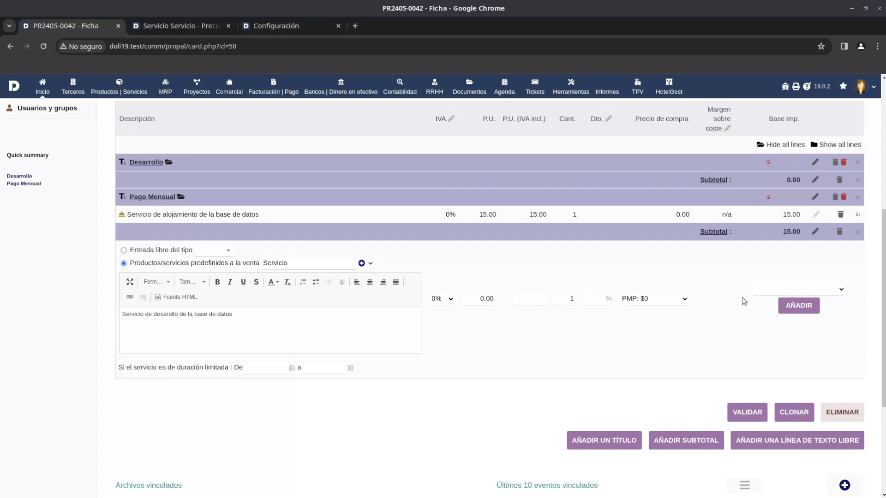
pyautogui.doubleClick(484, 298)
pyautogui.doubleClick(565, 299)
pyautogui.write('6')
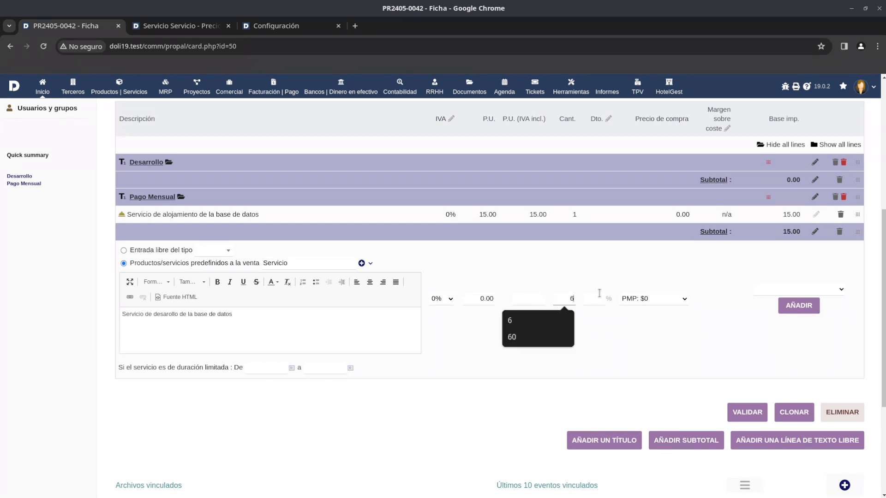
pyautogui.doubleClick(488, 298)
pyautogui.write('12')
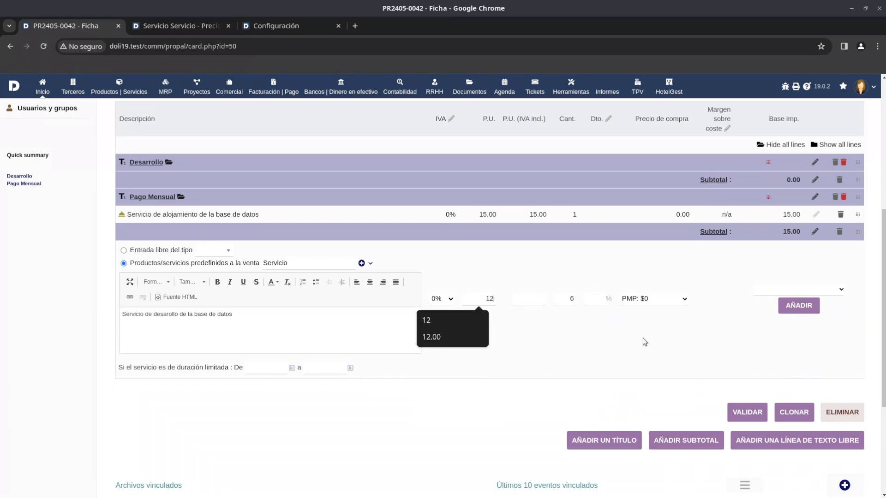
pyautogui.click(807, 309)
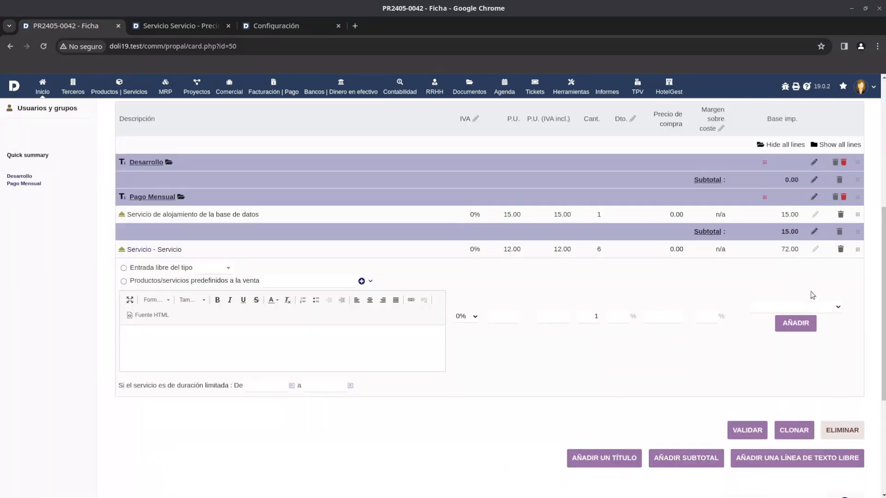
# Move the new Servicio line under the Desarrollo title and delete the database hosting line under Pago Mensual.
pyautogui.scroll(2, 851, 314)
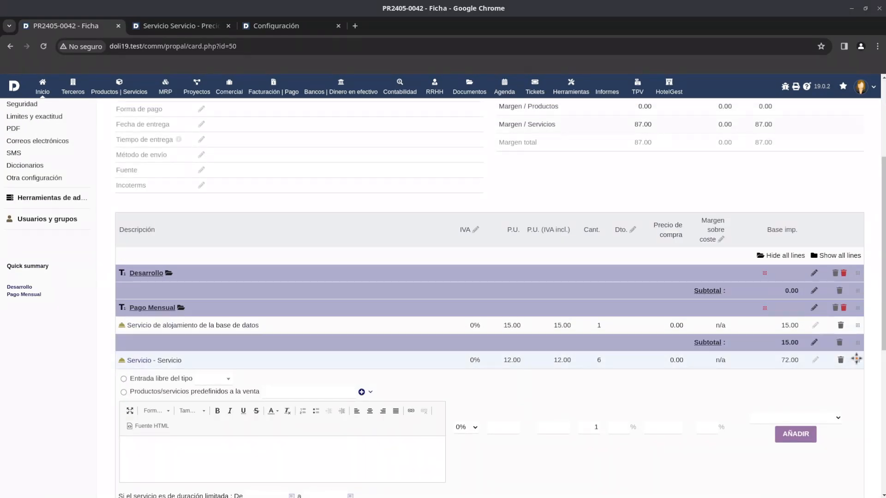
pyautogui.moveTo(858, 360); pyautogui.dragTo(857, 292)
pyautogui.scroll(-3, 458, 365)
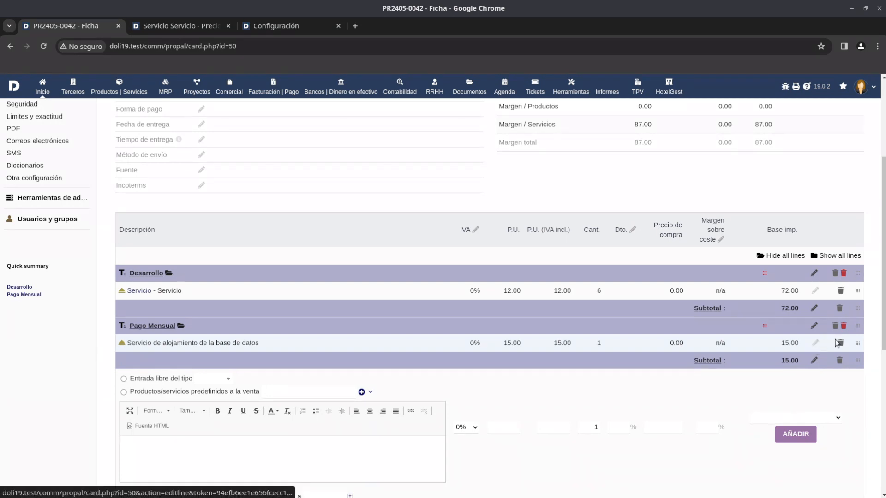
pyautogui.click(840, 343)
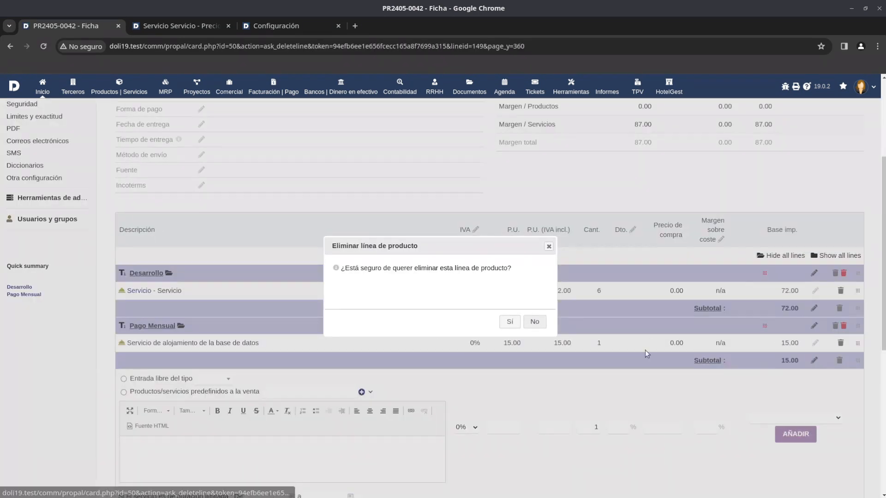
pyautogui.click(509, 322)
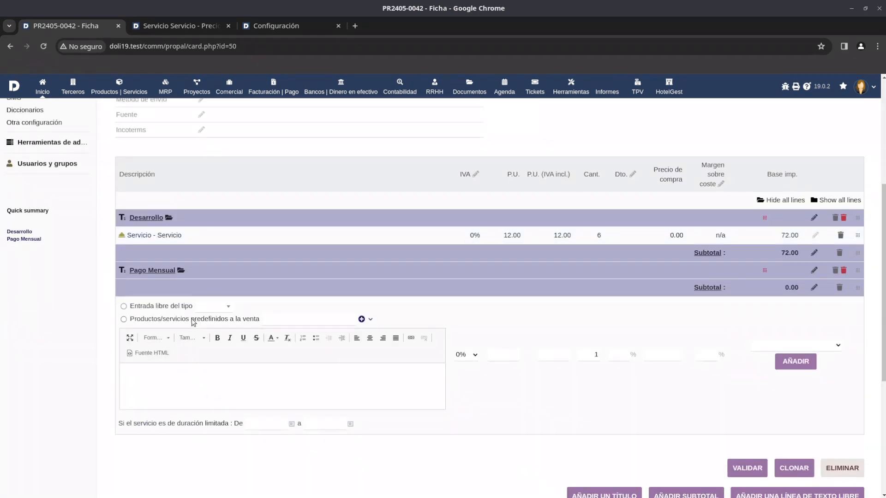
# Add another Servicio line with description "Pago mensual" and unit price 9, and move it under the Pago Mensual title.
pyautogui.click(193, 321)
pyautogui.write('se')
pyautogui.click(286, 334)
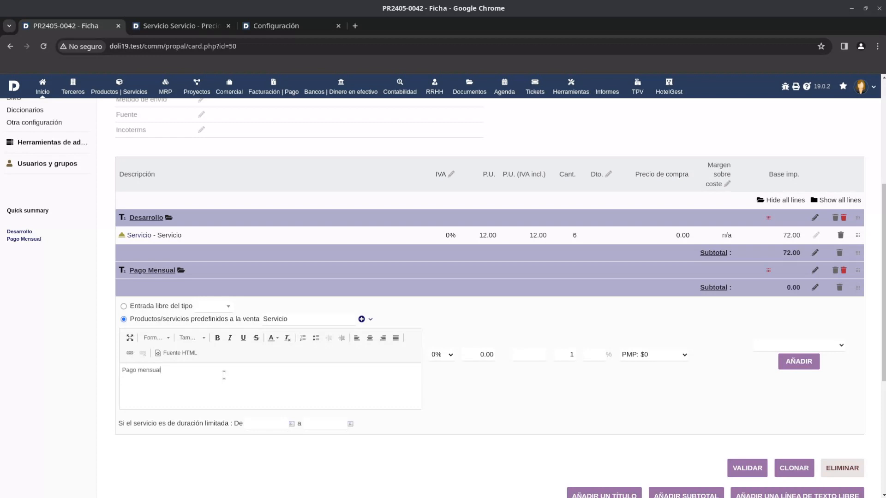
pyautogui.click(571, 354)
pyautogui.moveTo(485, 354); pyautogui.dragTo(479, 354)
pyautogui.moveTo(482, 354); pyautogui.dragTo(539, 355)
pyautogui.doubleClick(493, 356)
pyautogui.write('9')
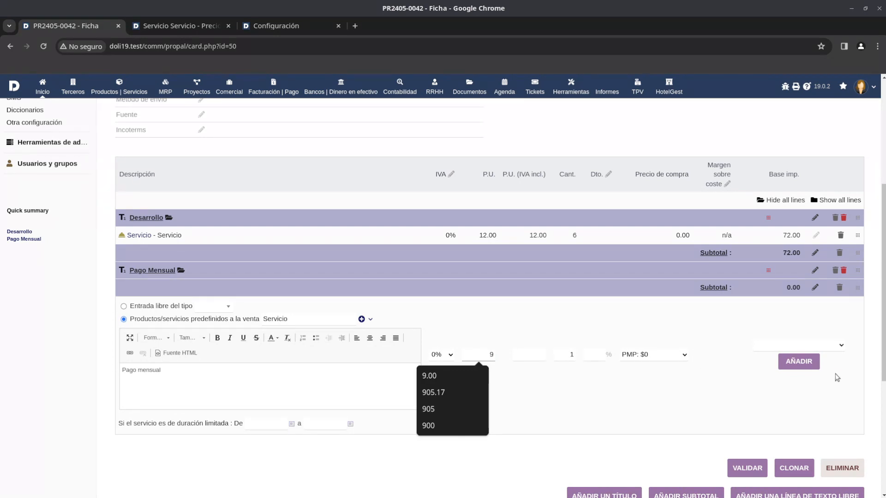
pyautogui.click(798, 366)
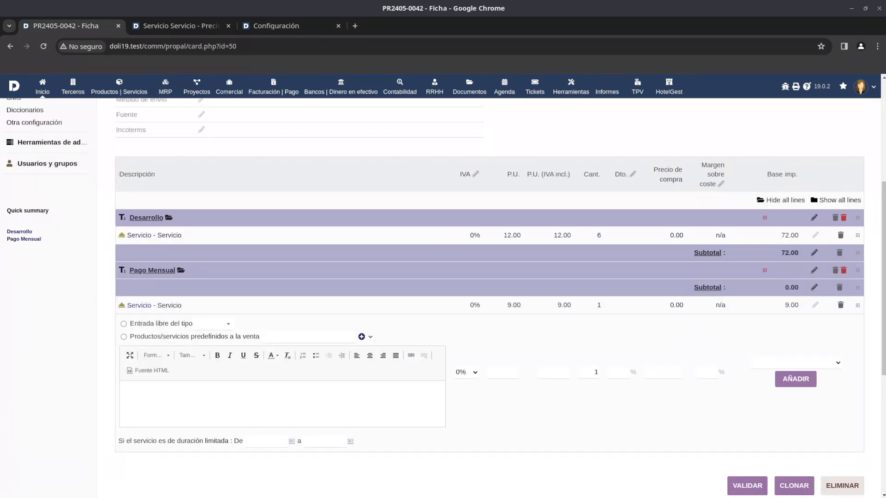
pyautogui.moveTo(858, 305); pyautogui.dragTo(857, 277)
# Validate the proposal and set its status to accepted.
pyautogui.scroll(-10, 758, 303)
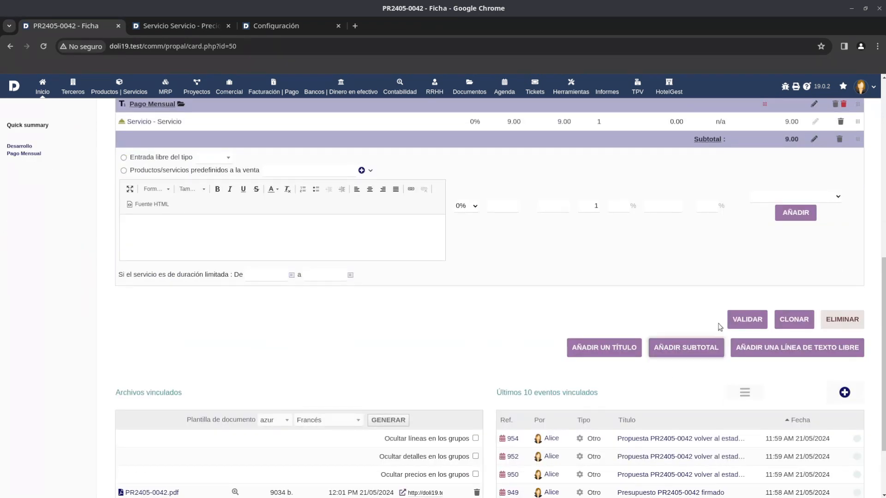
pyautogui.click(748, 320)
pyautogui.click(510, 323)
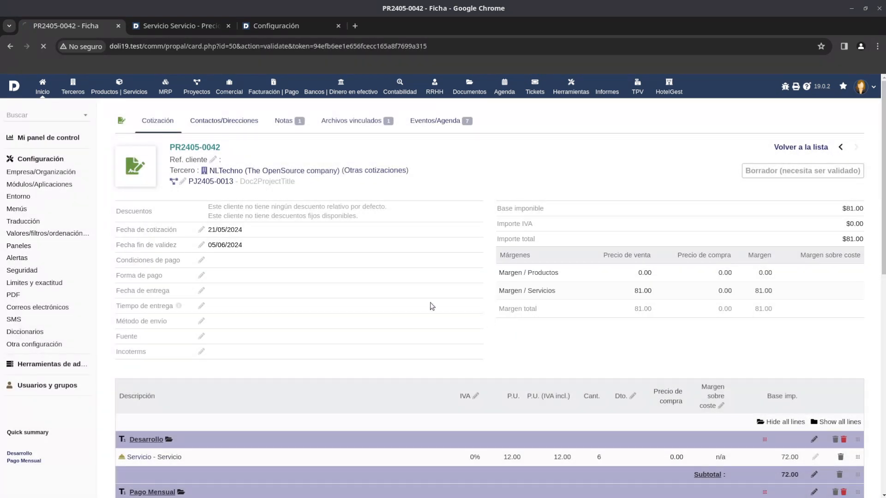
pyautogui.scroll(-5, 340, 225)
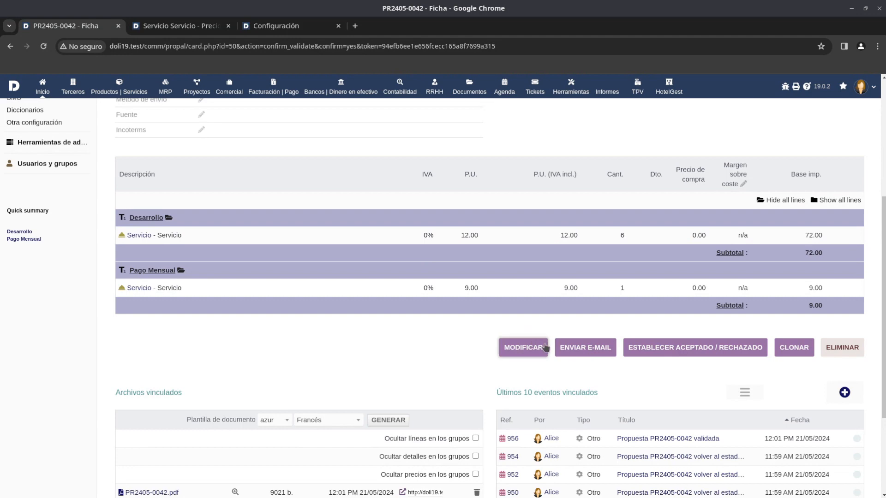
pyautogui.click(676, 349)
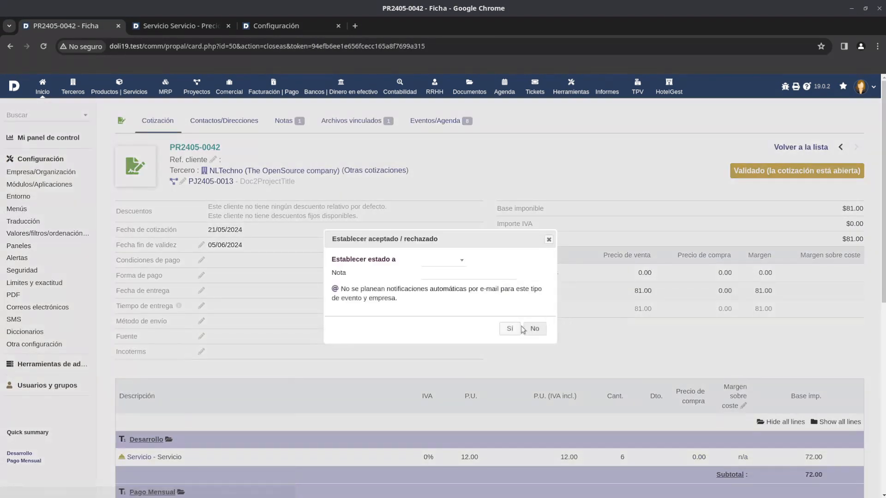
pyautogui.click(445, 261)
pyautogui.click(436, 307)
pyautogui.click(510, 329)
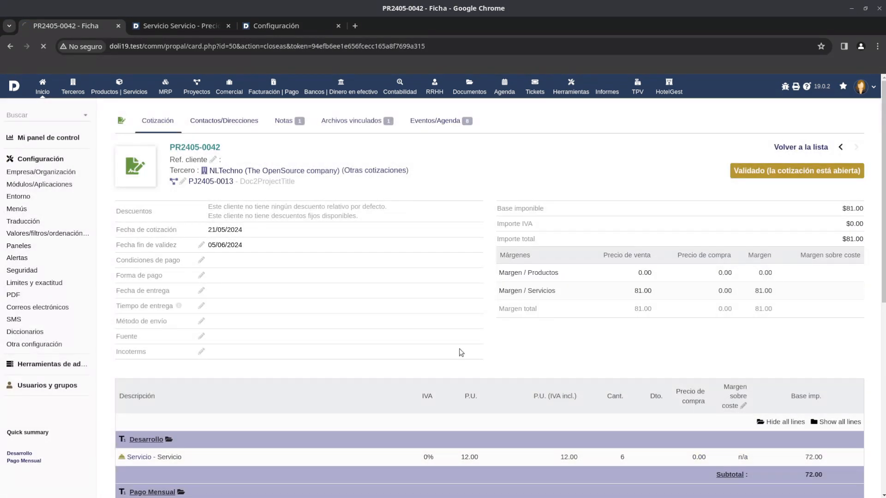
# Open the linked project's task list and examine the description of task TA155.
pyautogui.scroll(-2, 459, 353)
pyautogui.click(283, 299)
pyautogui.scroll(-2, 311, 296)
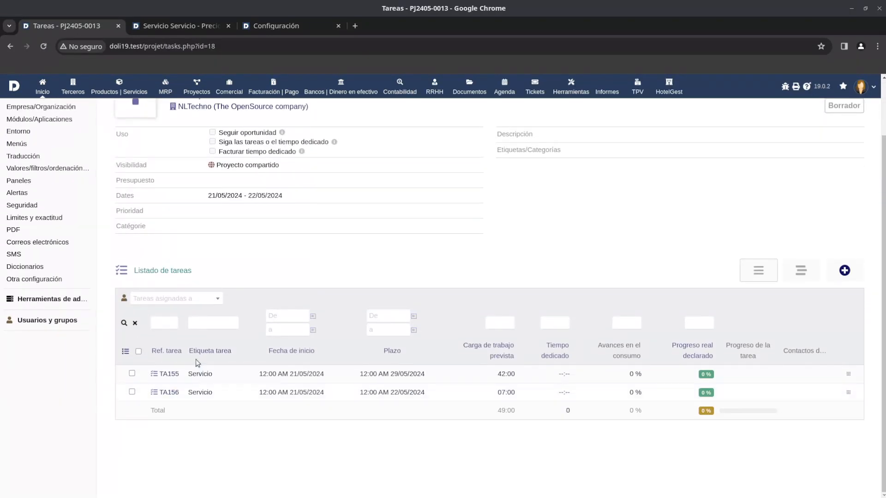
pyautogui.click(167, 375)
pyautogui.moveTo(333, 433); pyautogui.dragTo(205, 440)
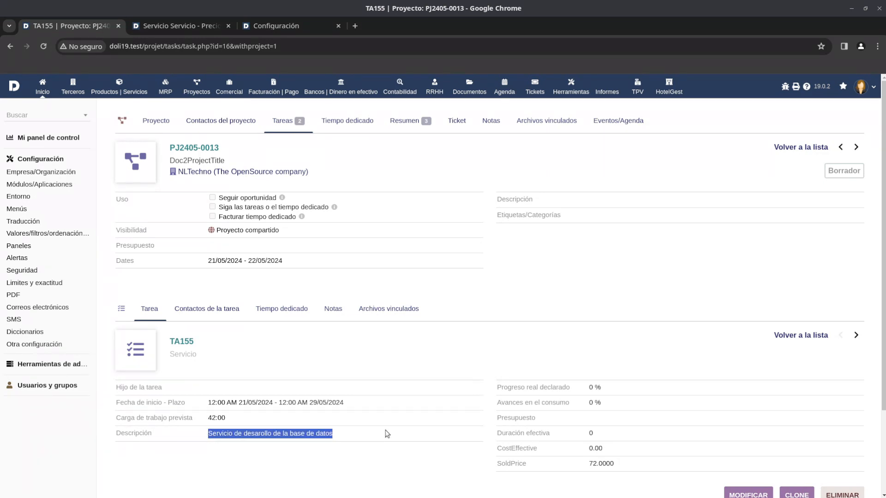
# Go back to the task list and examine the description of task TA156.
pyautogui.hotkey('alt', 'Left')
pyautogui.click(167, 393)
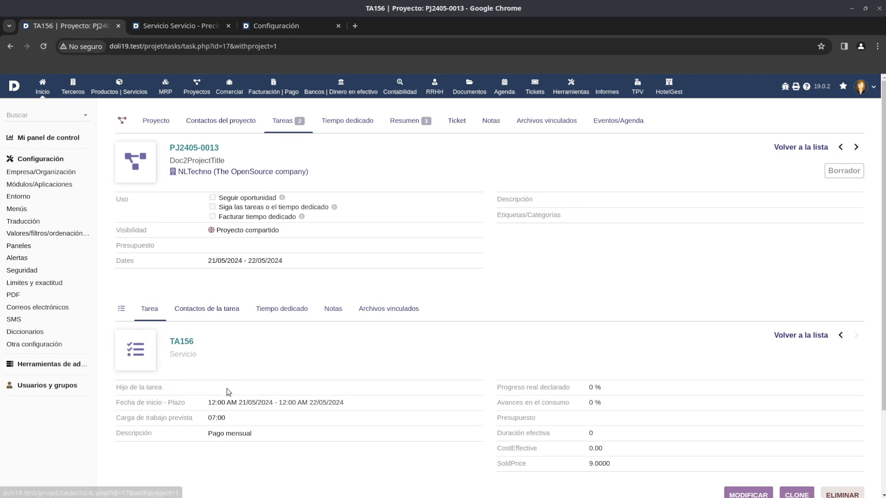
pyautogui.moveTo(296, 438); pyautogui.dragTo(202, 439)
# Delete the monthly payment task TA156 from the project.
pyautogui.scroll(-3, 339, 379)
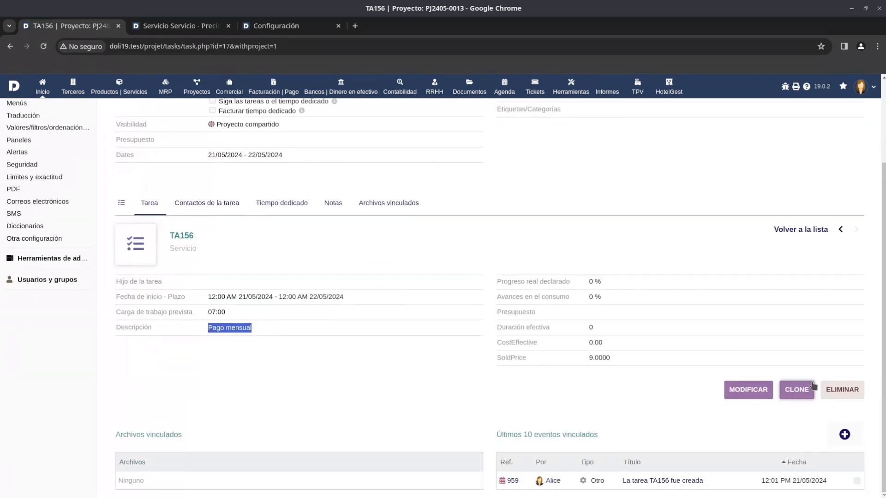
pyautogui.click(841, 389)
pyautogui.click(705, 356)
pyautogui.click(704, 363)
pyautogui.click(705, 356)
pyautogui.click(695, 374)
pyautogui.click(730, 357)
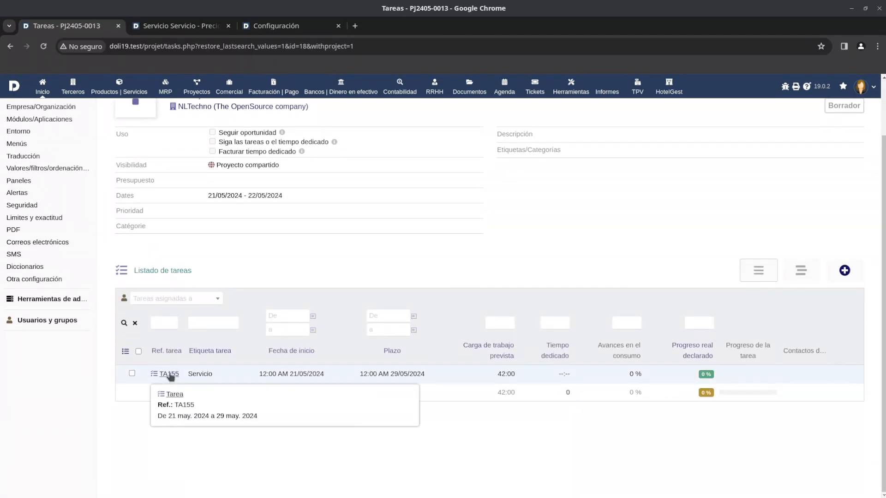
# Open the remaining task TA155 and view its task contacts.
pyautogui.click(169, 377)
pyautogui.click(223, 311)
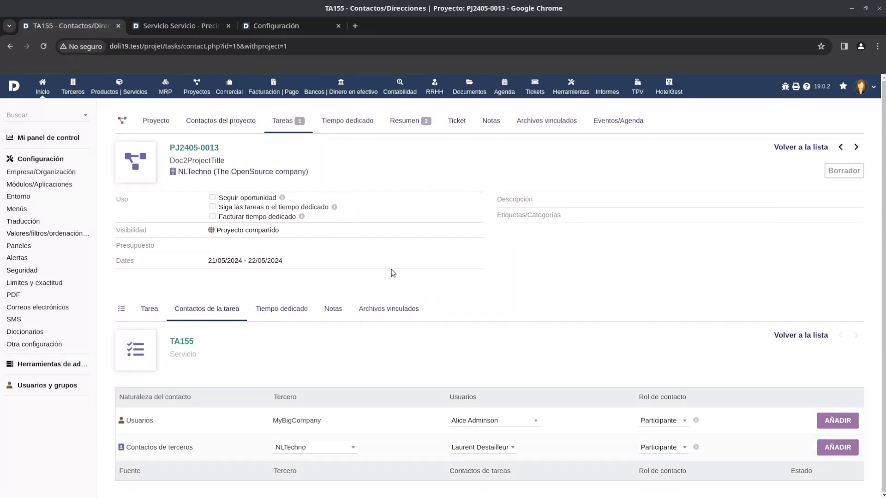
# Open the overview of project PJ2405-0013 and examine its profit summary and the lists of associated documents.
pyautogui.click(405, 130)
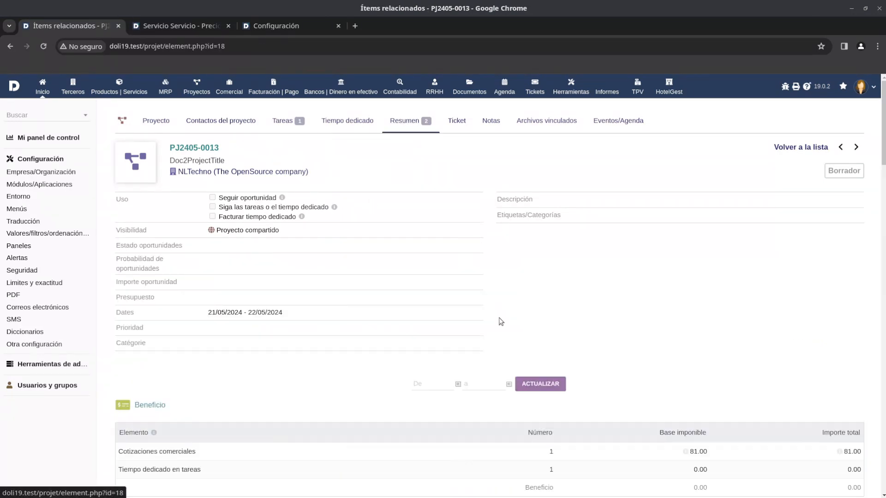
pyautogui.scroll(-6, 501, 322)
pyautogui.scroll(-20, 501, 322)
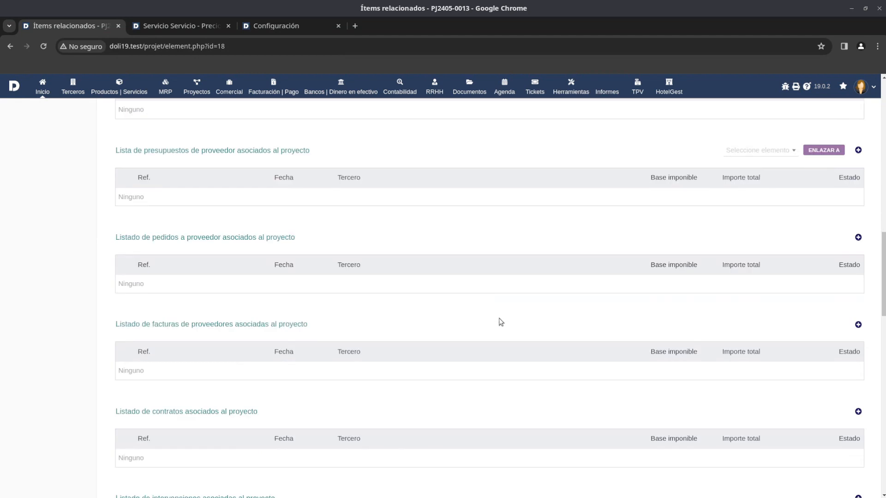
pyautogui.scroll(15, 513, 331)
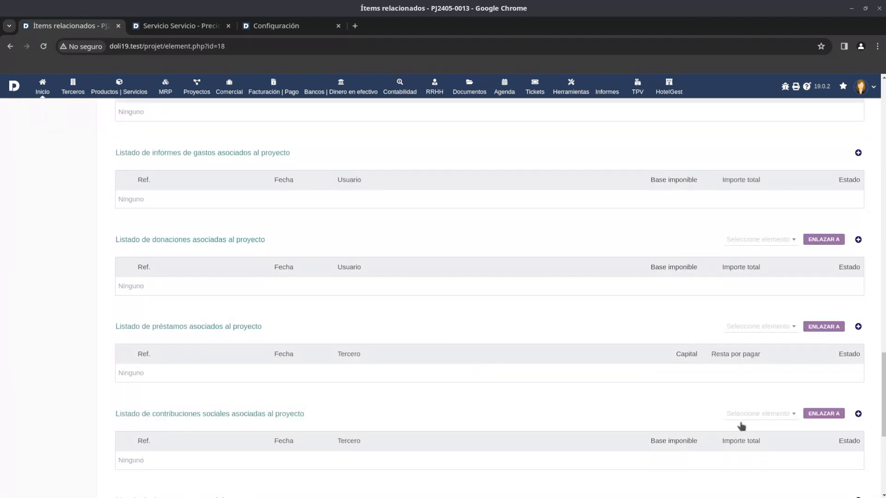
pyautogui.scroll(8, 521, 338)
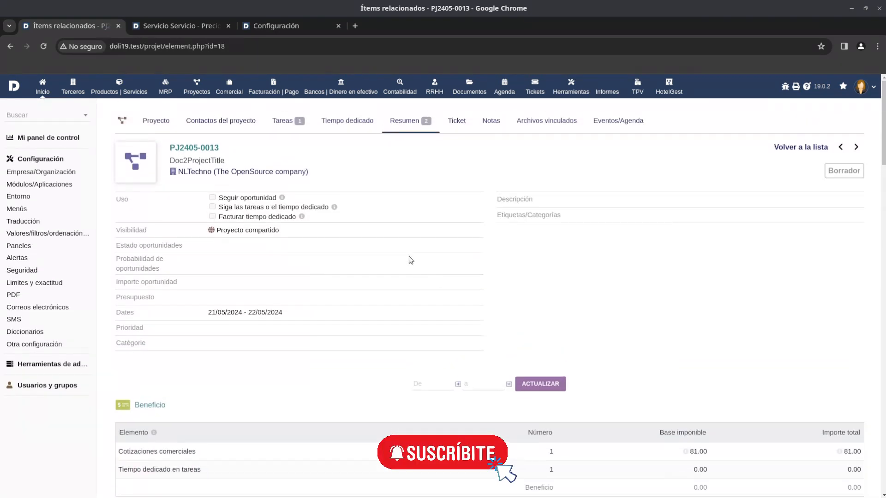
pyautogui.scroll(-2, 418, 324)
pyautogui.scroll(-3, 418, 324)
pyautogui.scroll(5, 407, 203)
# Add the administrator user to the project's contacts with the role Participante, and also assign that user to task TA155.
pyautogui.click(276, 127)
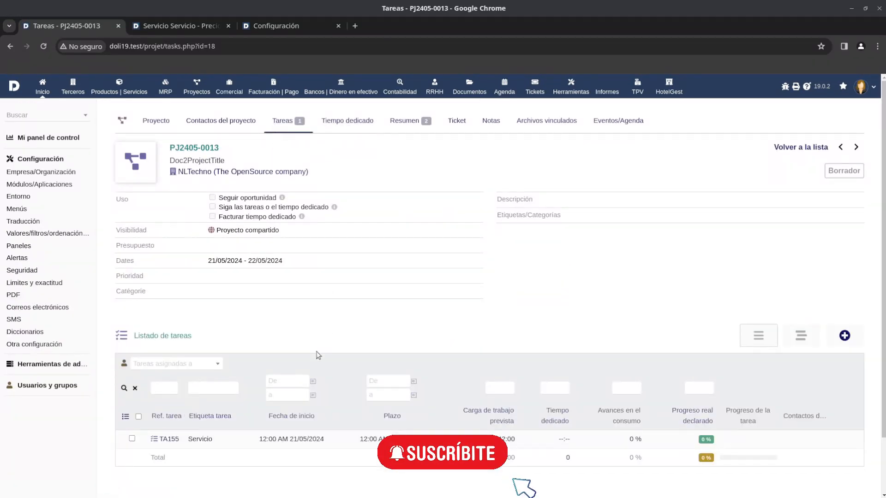
pyautogui.click(155, 121)
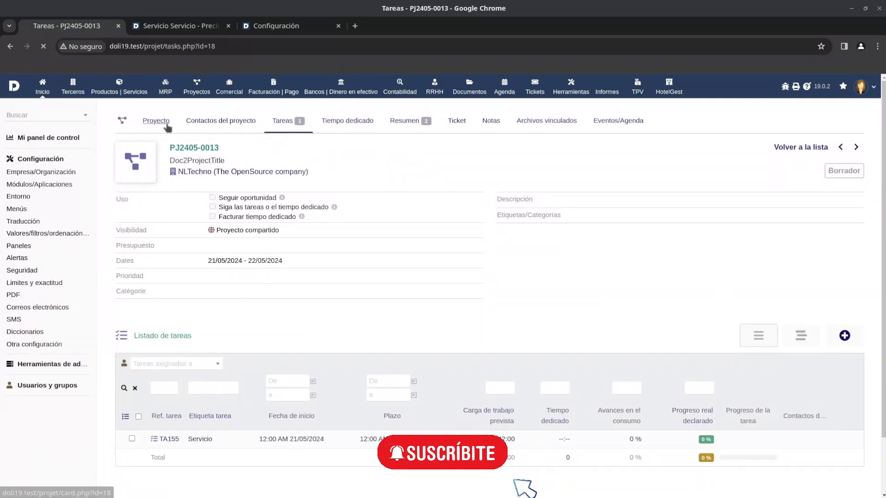
pyautogui.click(237, 128)
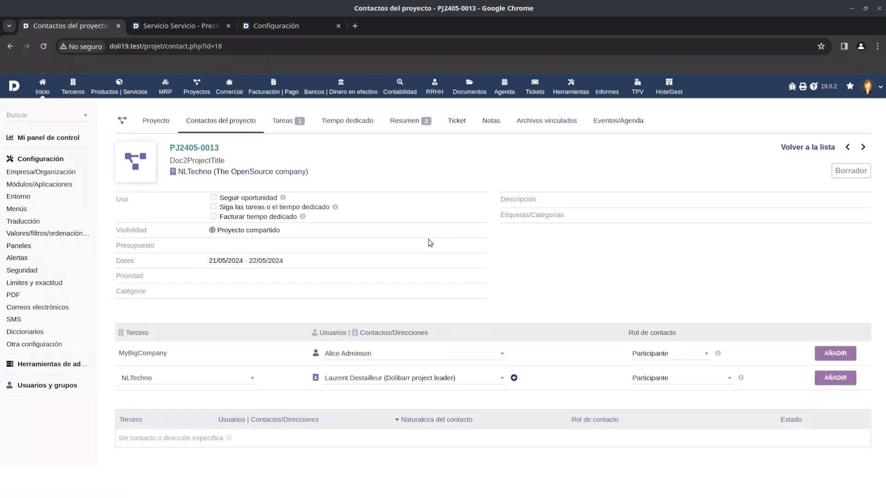
pyautogui.click(398, 354)
pyautogui.click(835, 353)
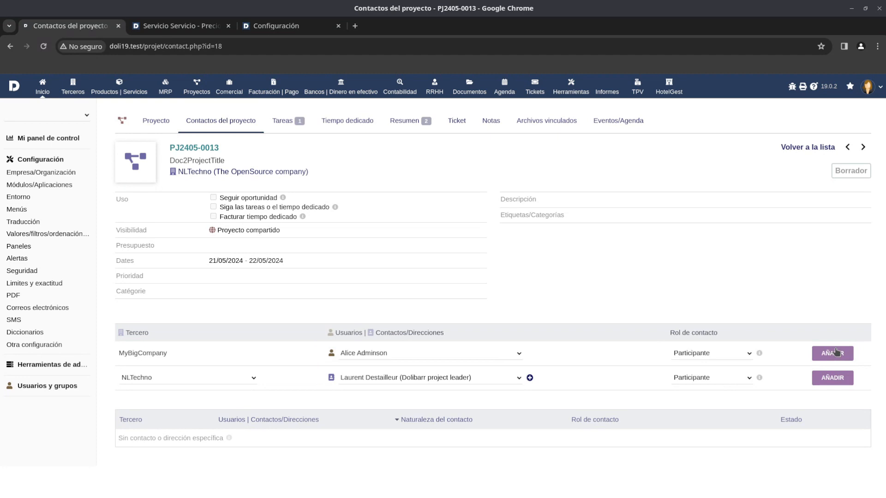
pyautogui.click(319, 257)
pyautogui.click(534, 340)
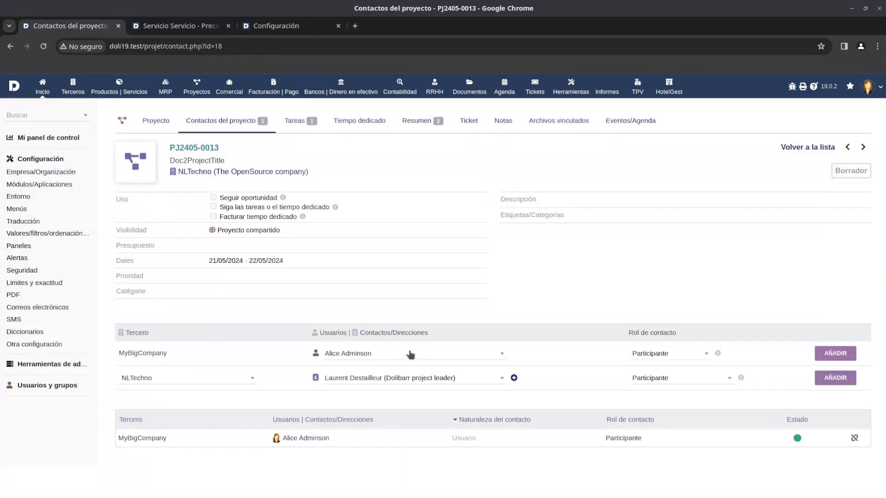
# Add the test user as another project contact with the role Participante, including assignment to task TA155.
pyautogui.click(375, 354)
pyautogui.click(373, 328)
pyautogui.click(847, 354)
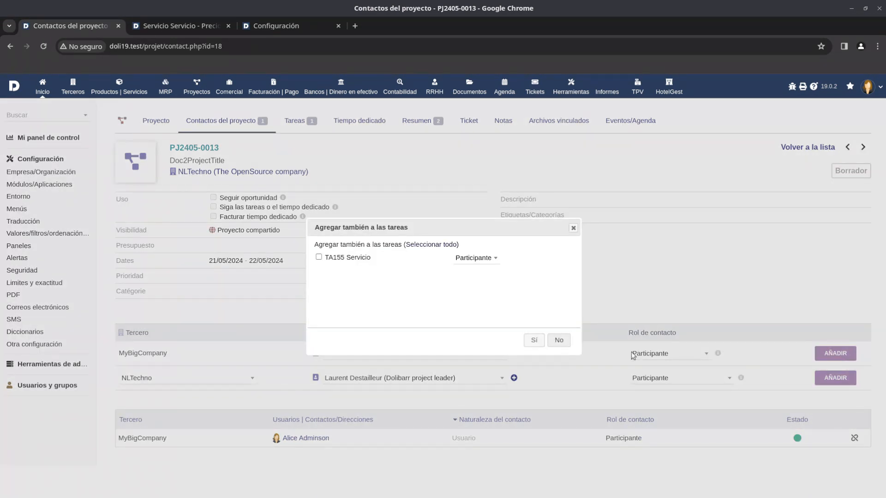
pyautogui.click(318, 258)
pyautogui.click(532, 340)
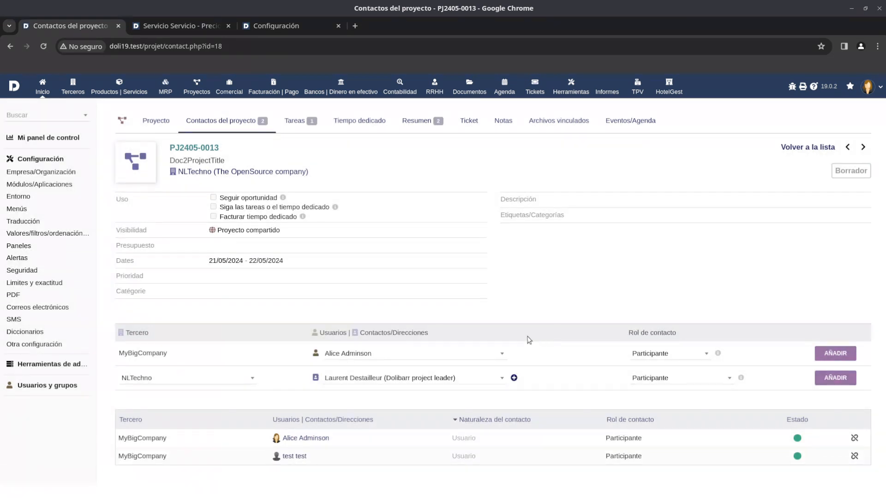
# Return to the project card and validate the project, confirming the validation.
pyautogui.click(156, 128)
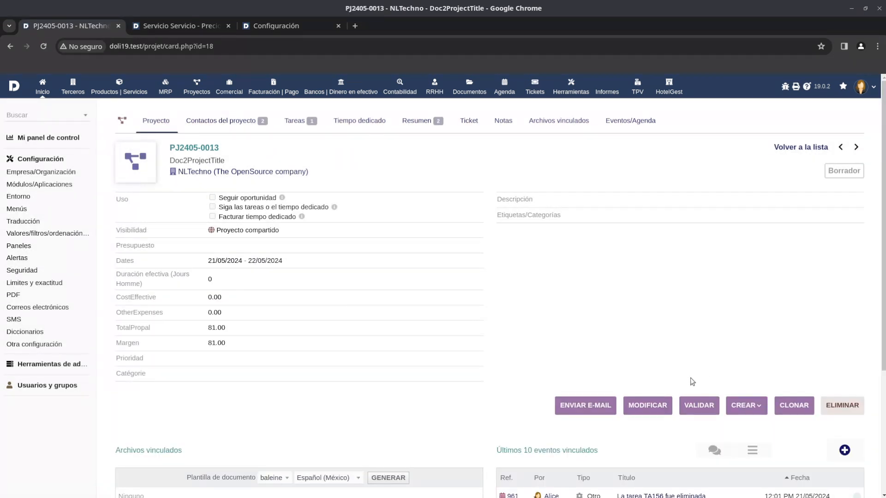
pyautogui.click(705, 408)
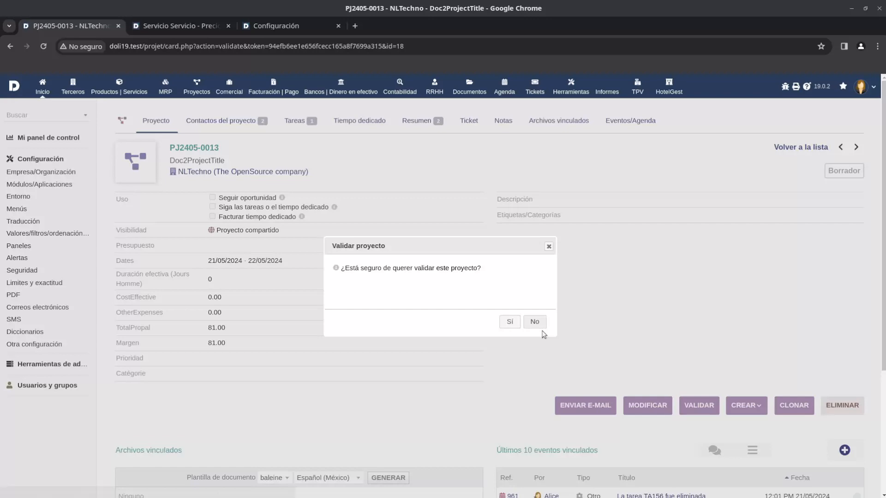
pyautogui.click(510, 323)
# Show the documents that can be created from the validated project and review the available options.
pyautogui.click(746, 405)
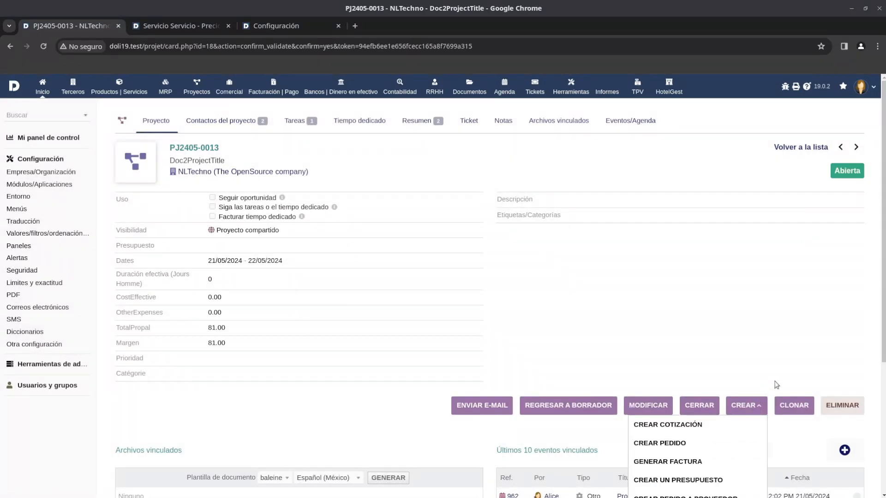
pyautogui.scroll(-4, 719, 387)
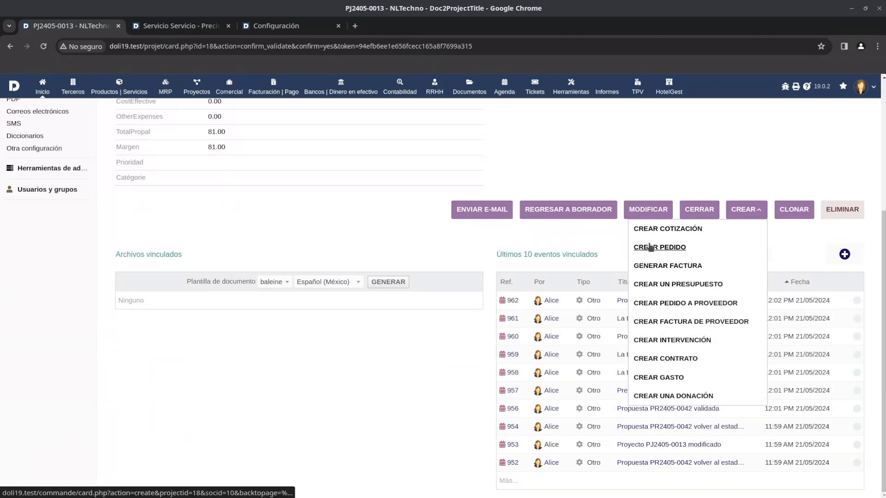
pyautogui.scroll(3, 303, 232)
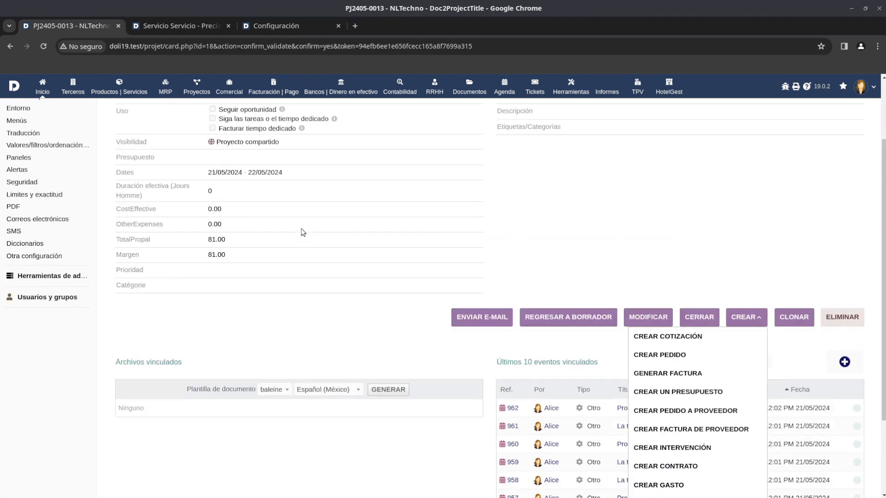
pyautogui.scroll(1, 303, 232)
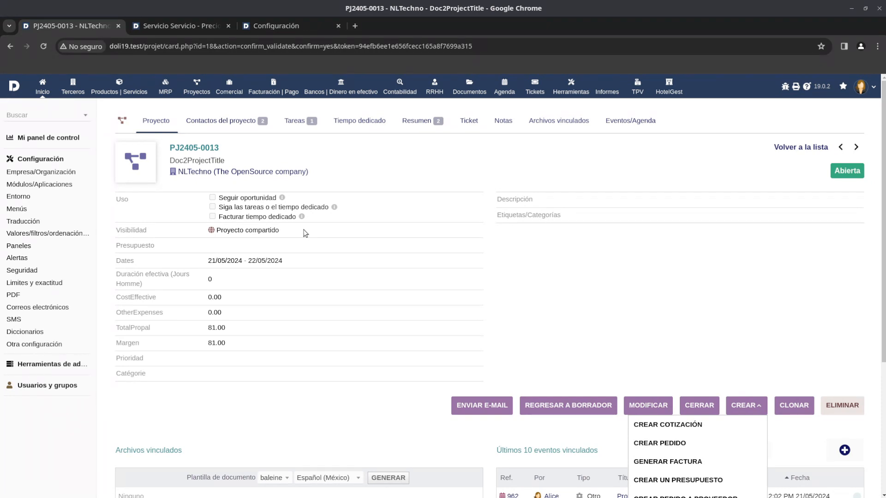
# Open the project's task list and examine the dates, planned workload and assigned contacts of task TA155.
pyautogui.click(295, 123)
pyautogui.scroll(-2, 447, 353)
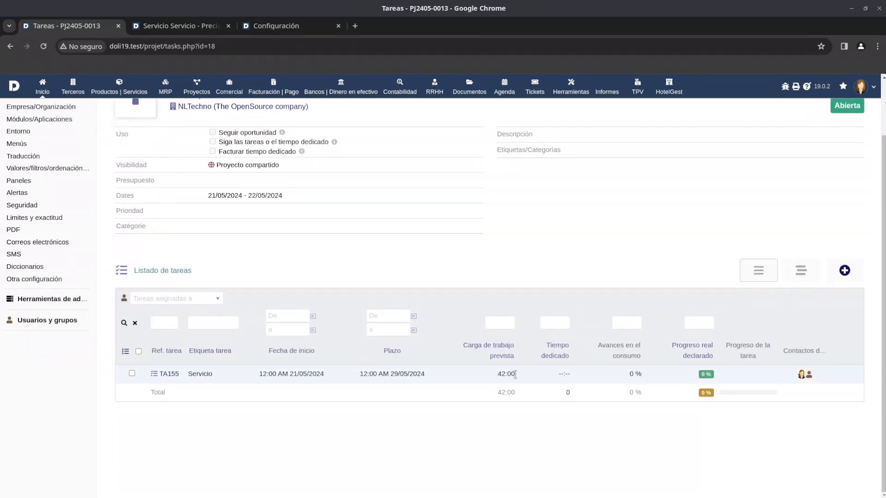
pyautogui.moveTo(529, 375); pyautogui.dragTo(174, 374)
pyautogui.click(187, 396)
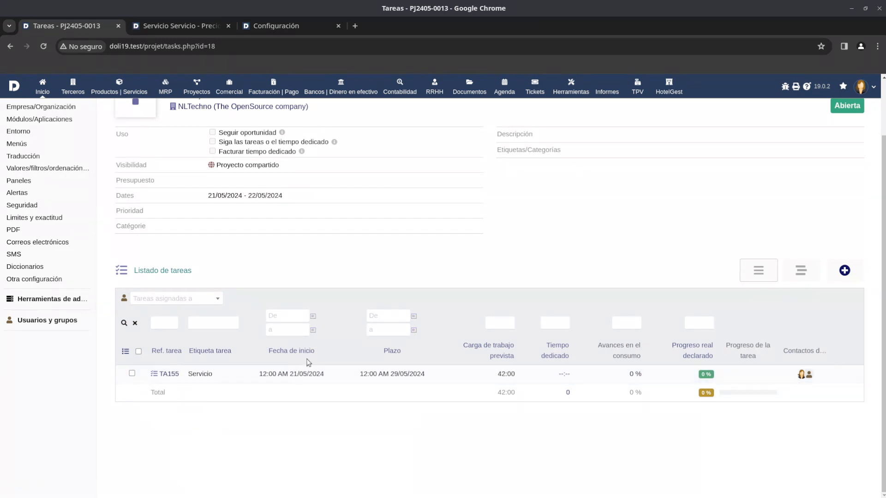